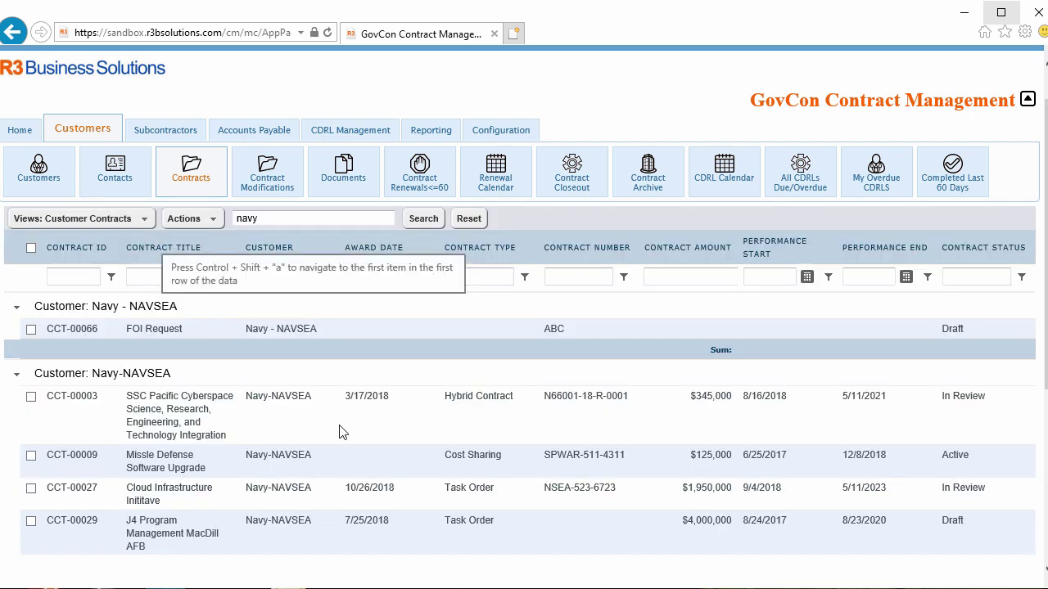
Open the SSC Pacific Cyberspace contract (CCT-00003) and review its documents, document actions, FARS, modifications, CDRLs and action items
click(339, 425)
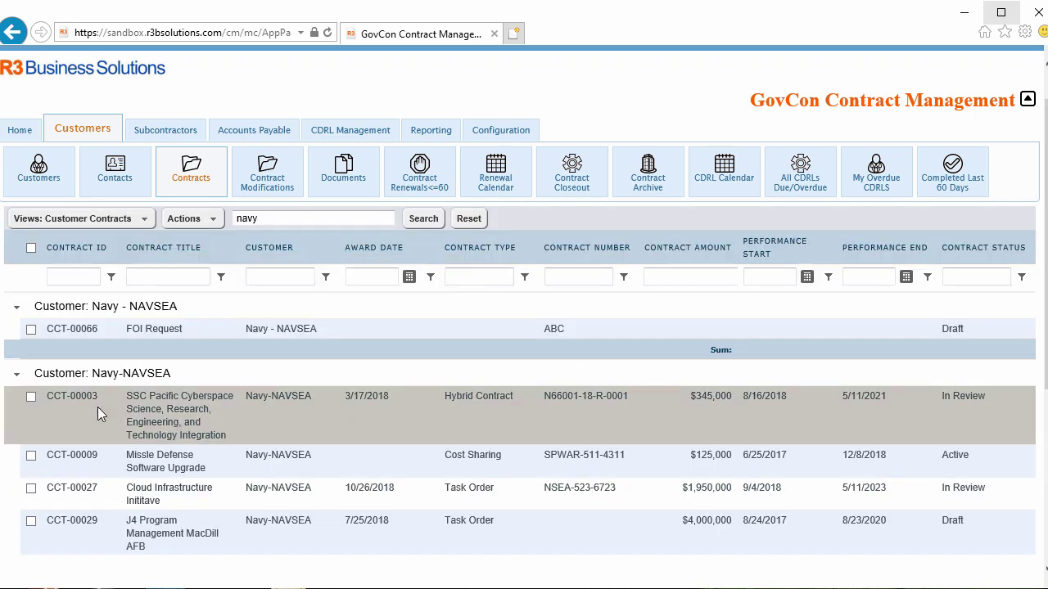
click(91, 398)
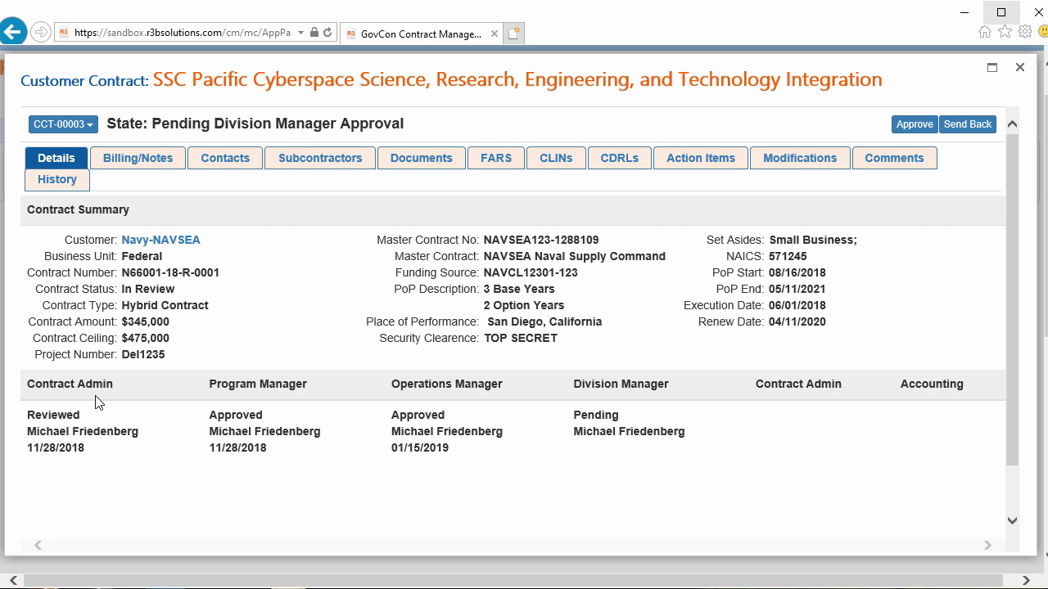
click(427, 156)
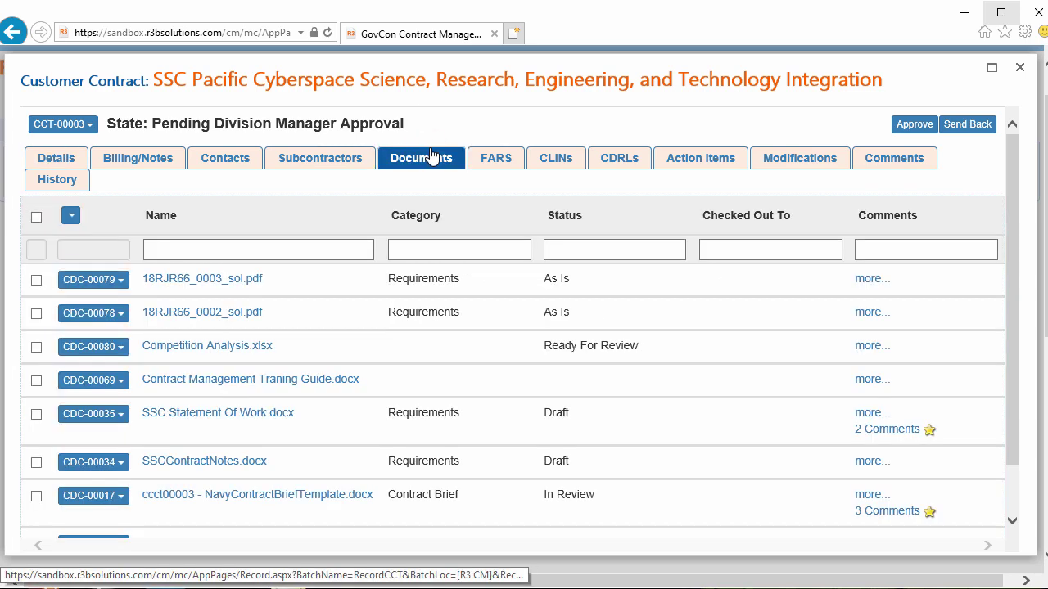
click(122, 317)
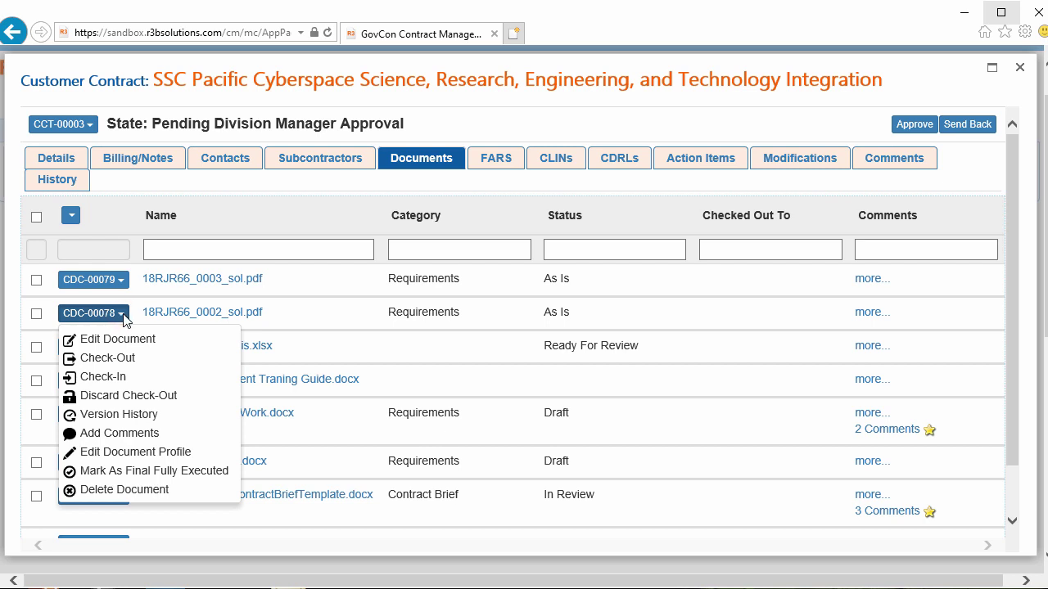
click(489, 160)
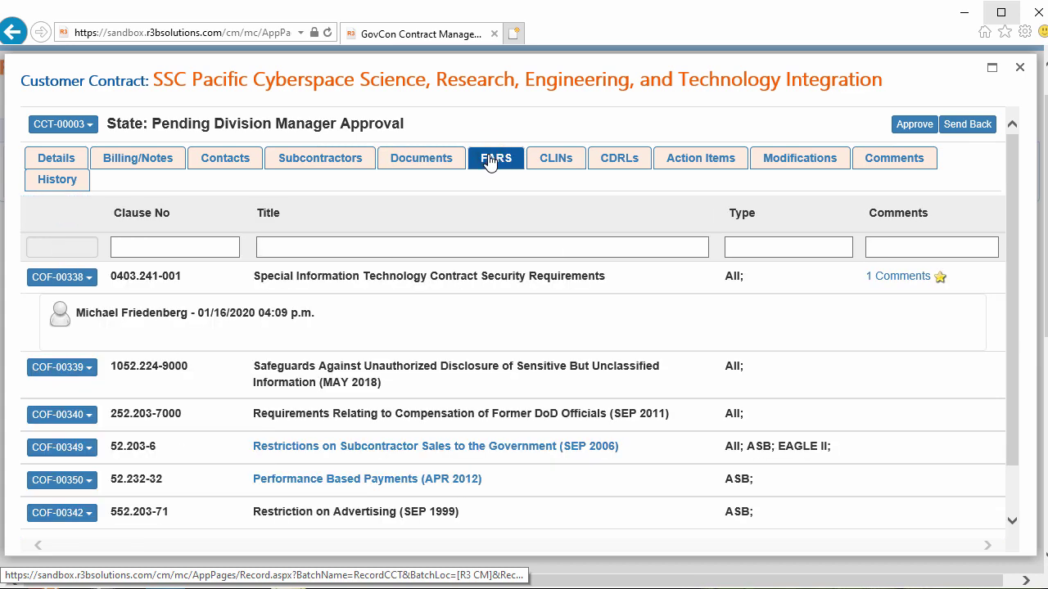
click(801, 159)
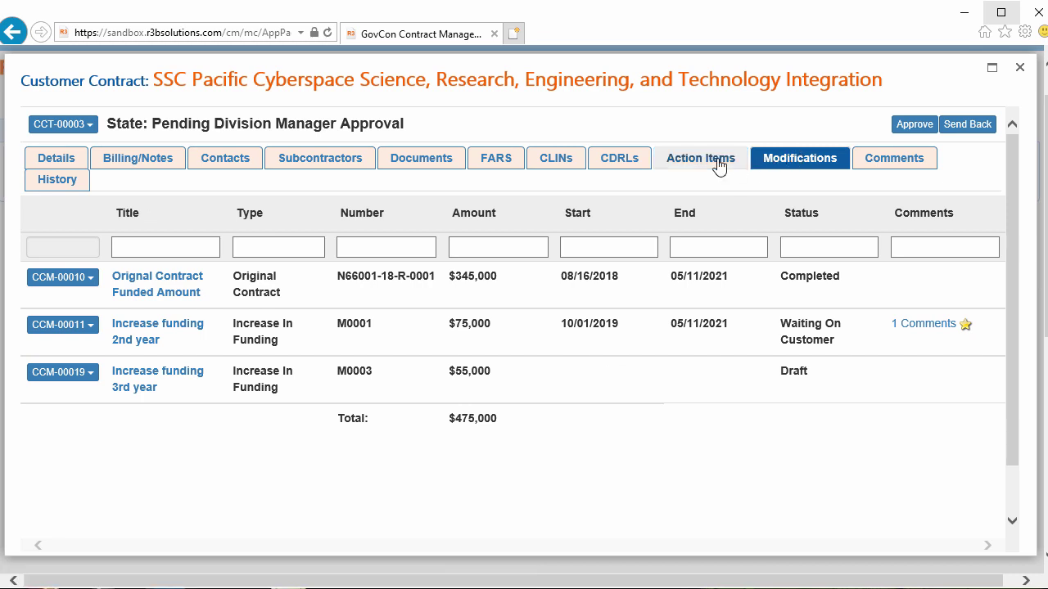
click(621, 160)
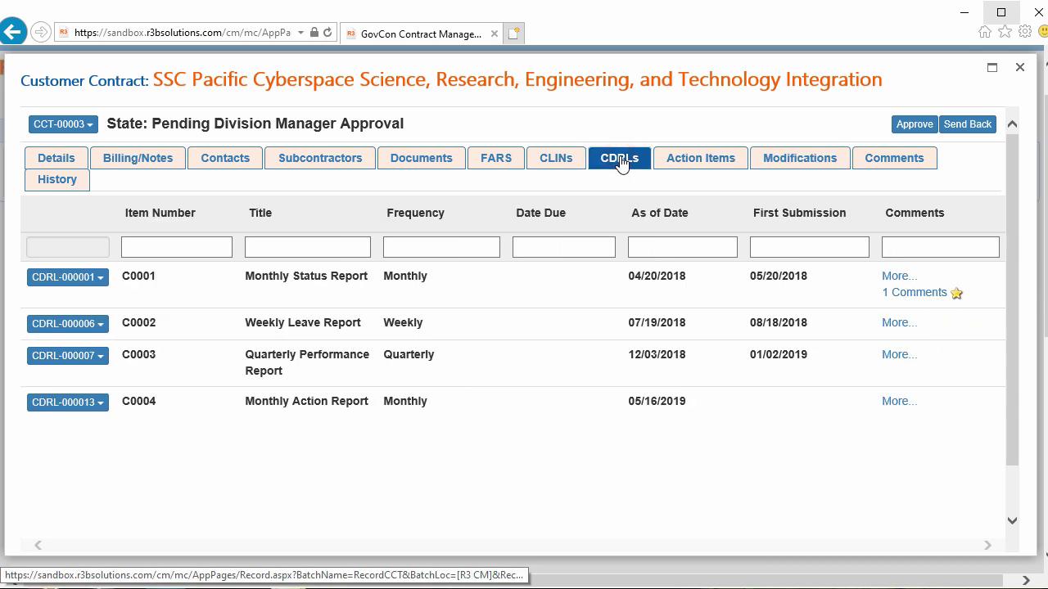
click(673, 161)
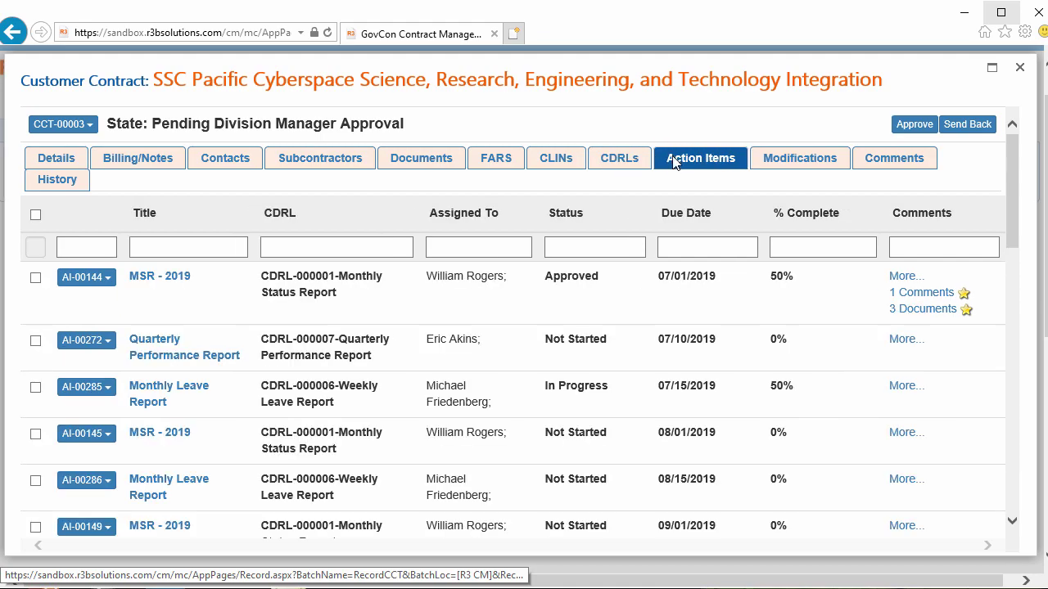
Add the three SSC Solicitation amendment PDFs (QnA, Briefing Chart, QnA - Round 2) to the contract's documents
click(421, 164)
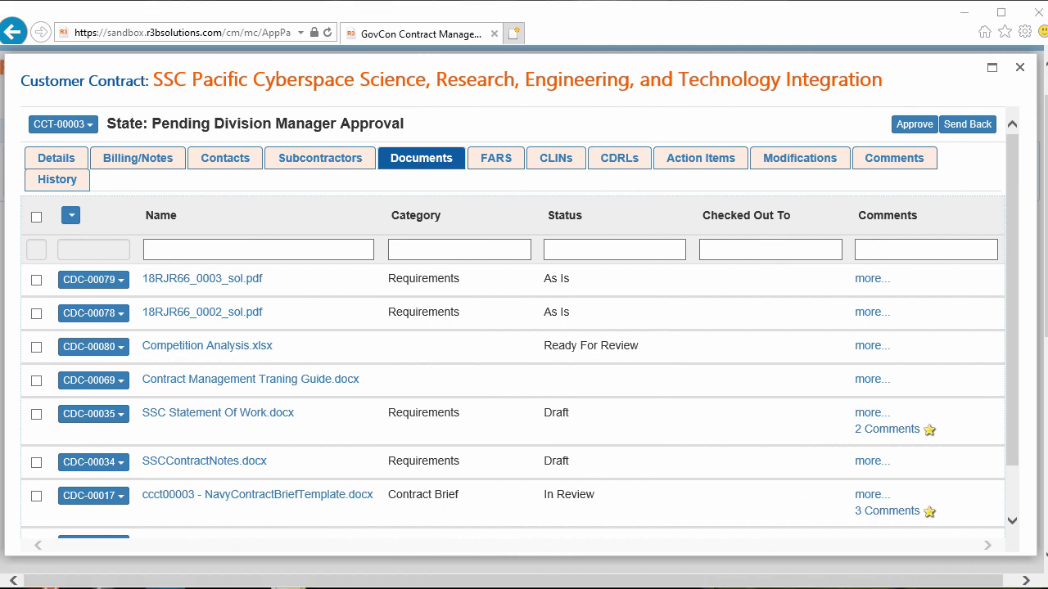
drag(842, 398, 423, 332)
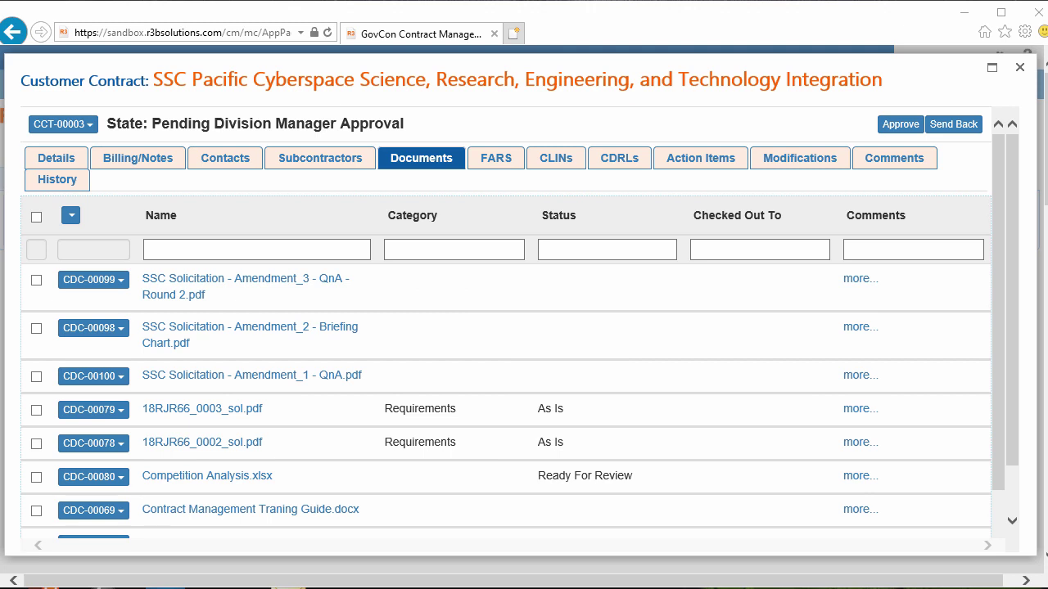
Check the version history of the document SSC Solicitation - Amendment_3 - QnA - Round 2.pdf and close it
click(122, 281)
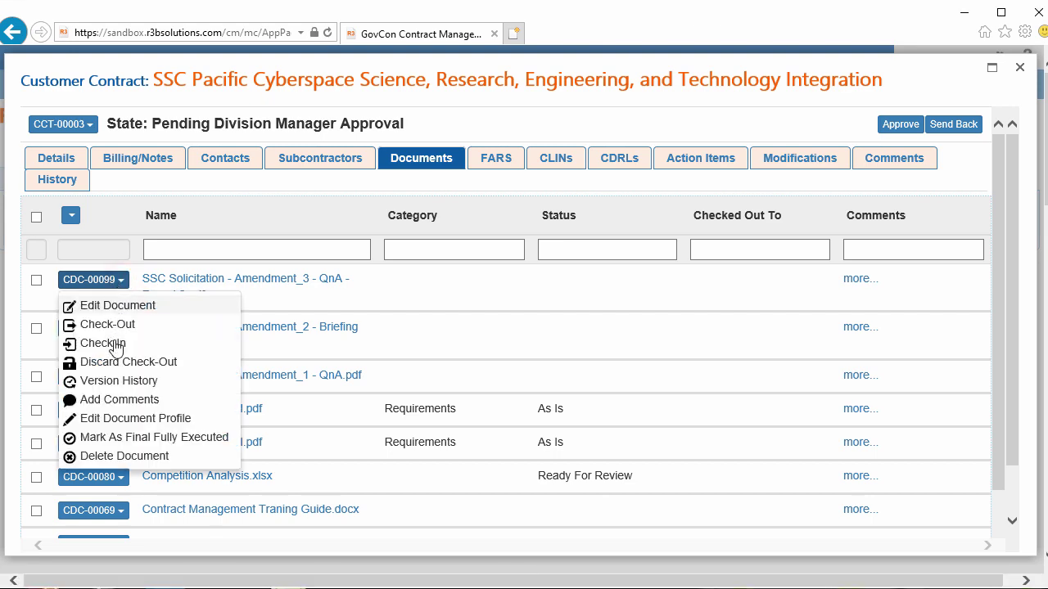
click(117, 381)
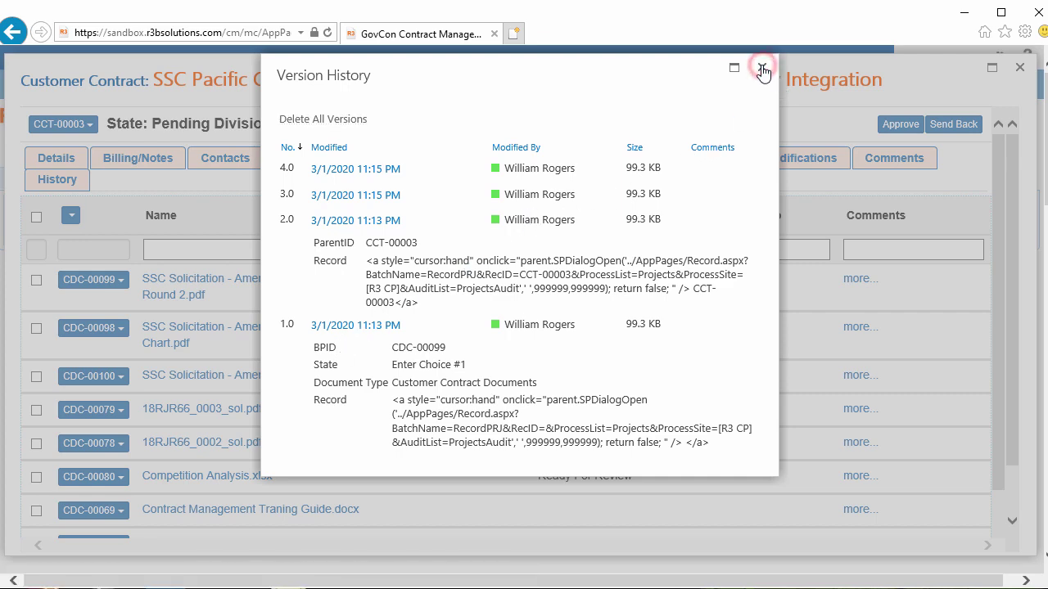
click(762, 69)
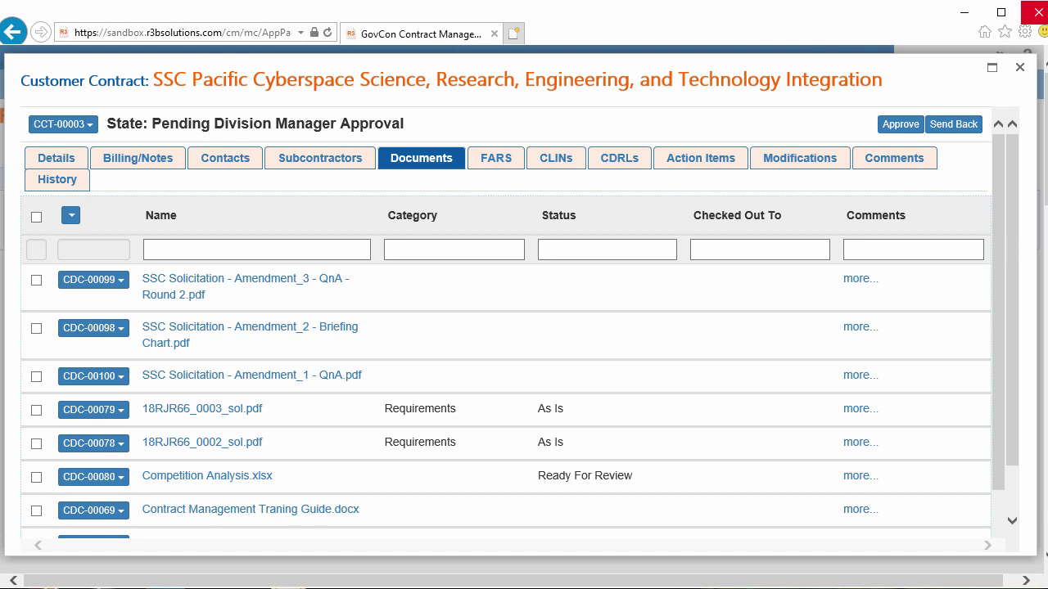
Approve the contract as division manager, assigning the current user as Contracts Manager with the log message "Approved."
click(900, 125)
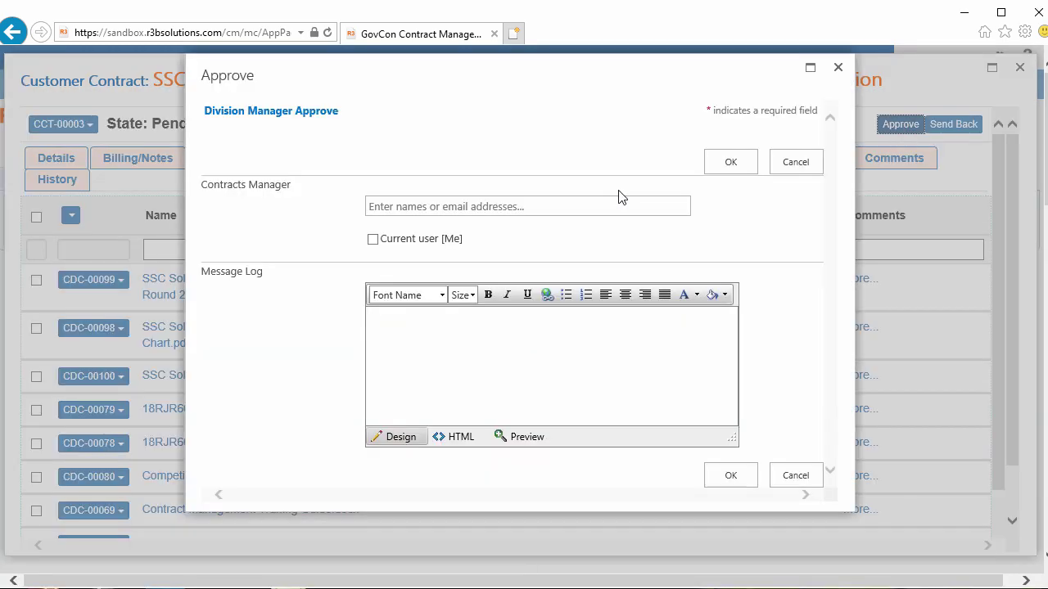
click(373, 239)
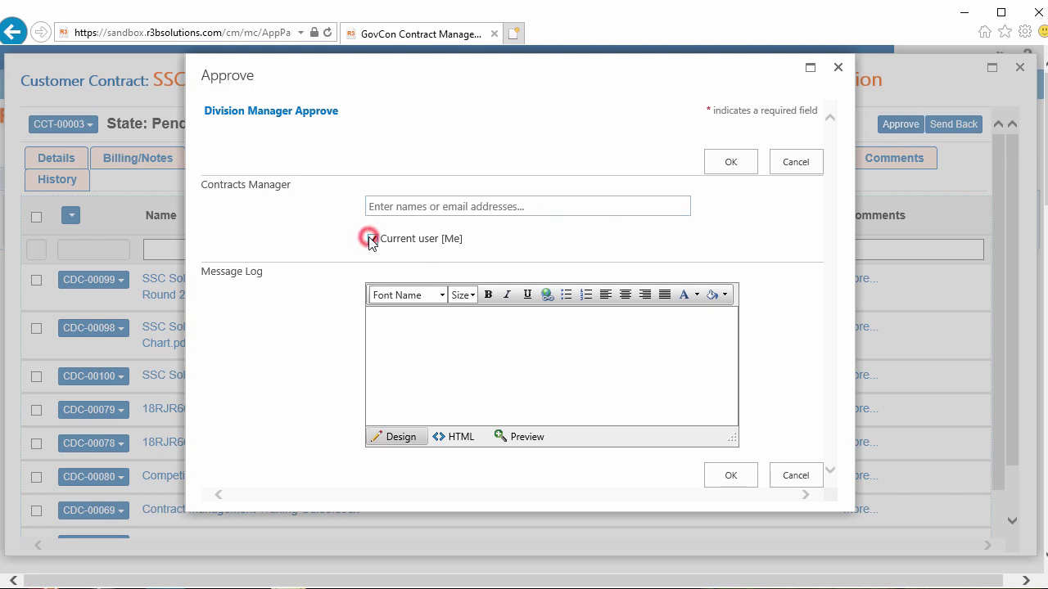
click(398, 335)
text(Approved.)
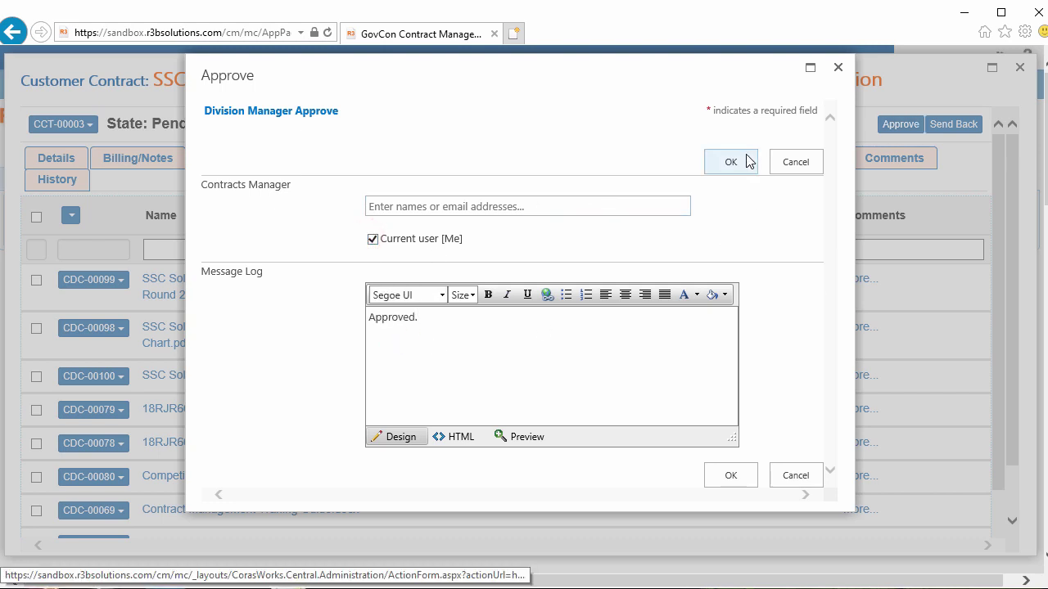
click(731, 163)
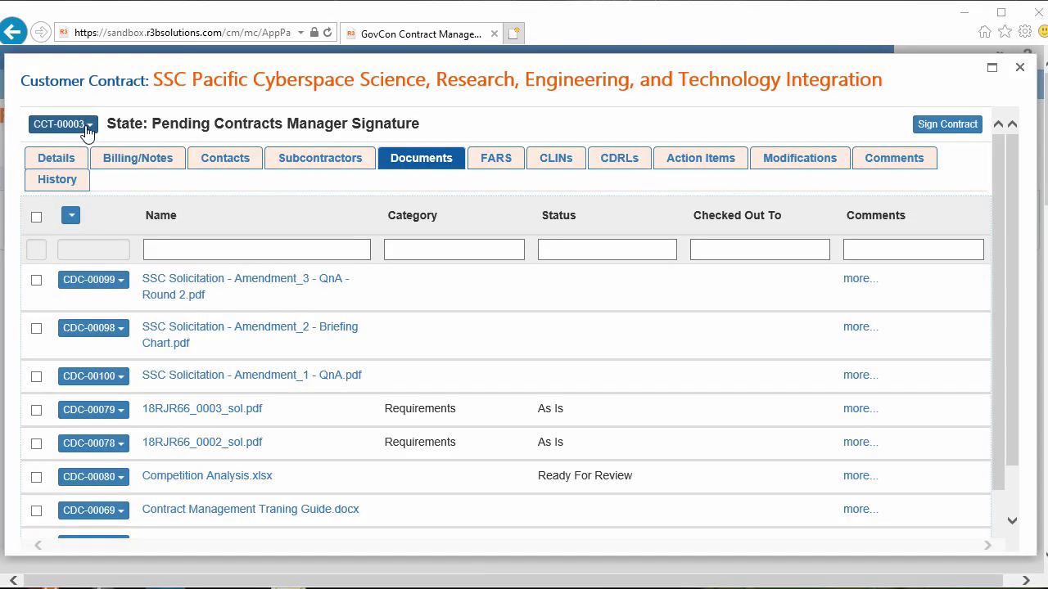
Send the contract for ad hoc review to the current user, due in 2 days, with the message "Check the CDRLs."
click(88, 127)
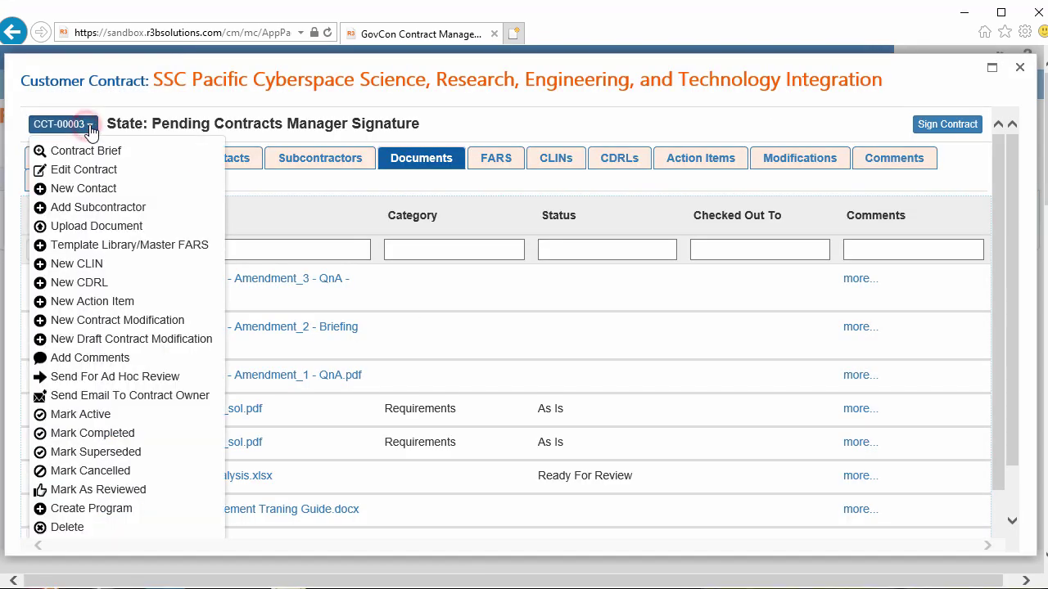
click(98, 384)
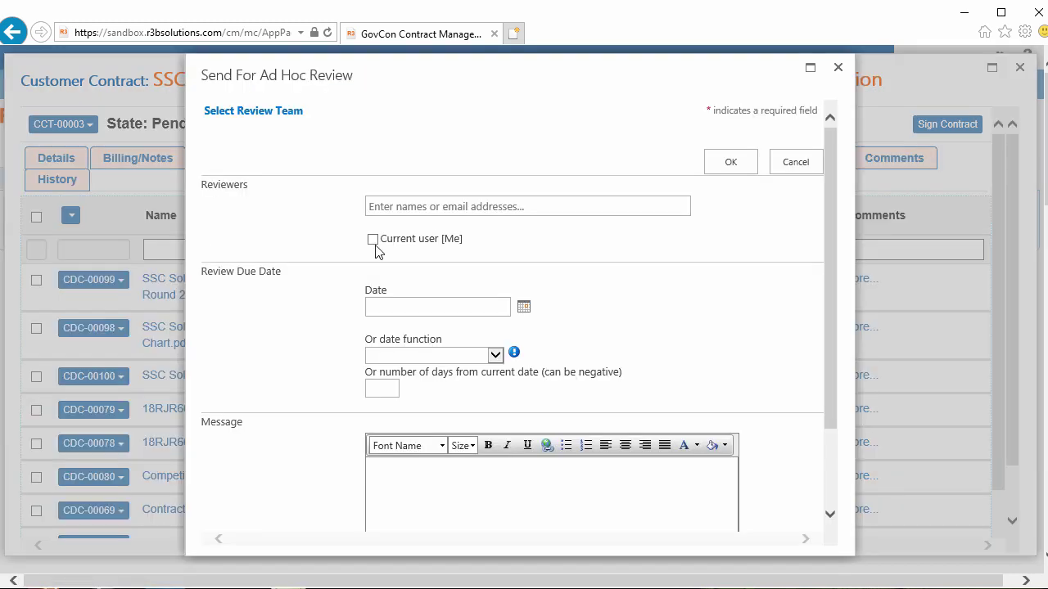
click(373, 240)
click(382, 382)
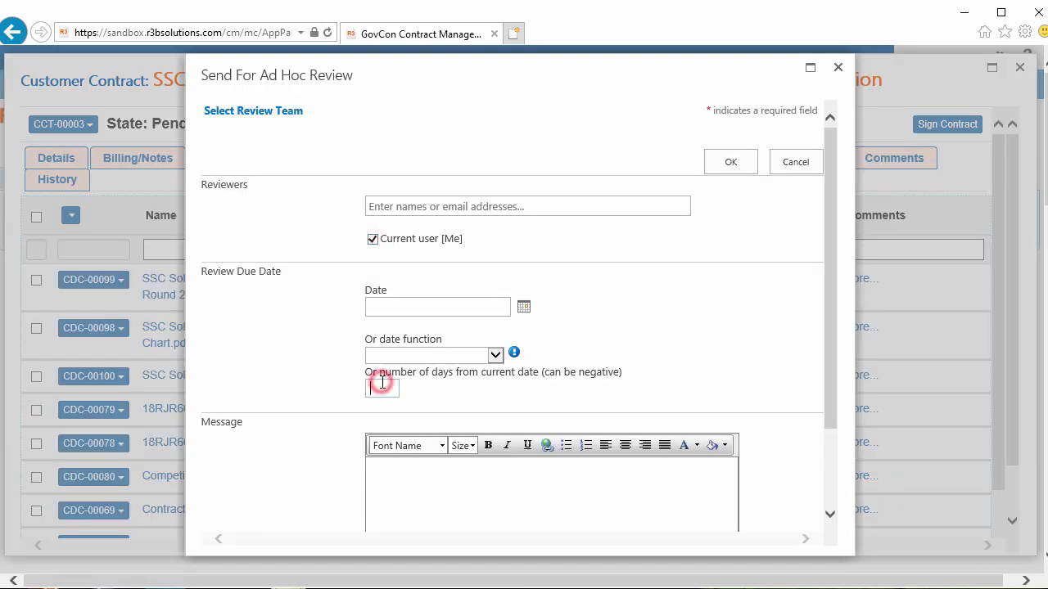
text(2)
click(432, 489)
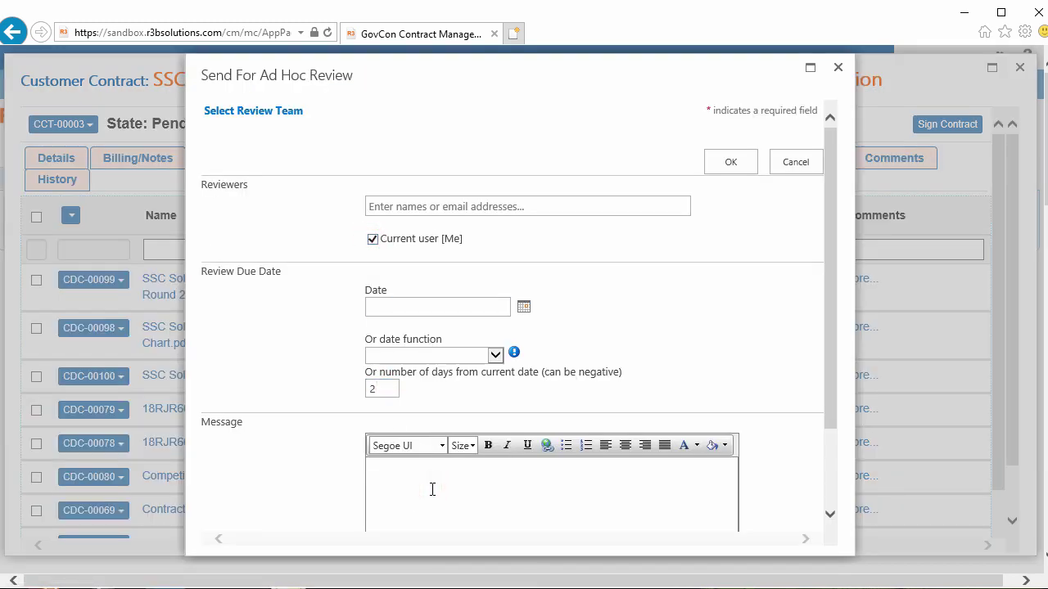
text(Check the CDRLs.)
click(721, 163)
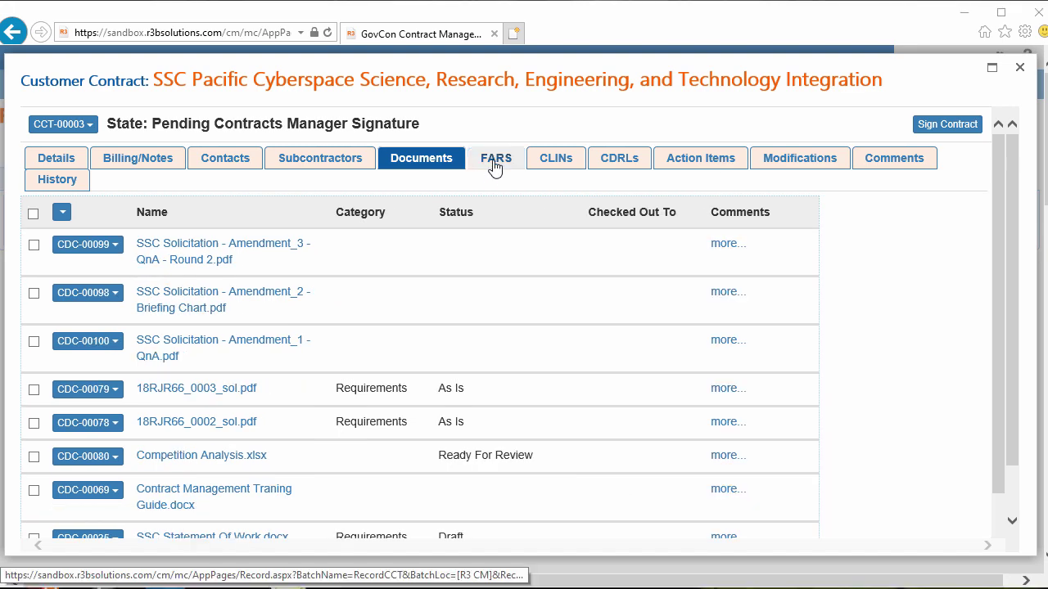
Review the contract's FARS, filter the master FARS in the template library by FAR type "eagle", and select all matching clauses
click(496, 163)
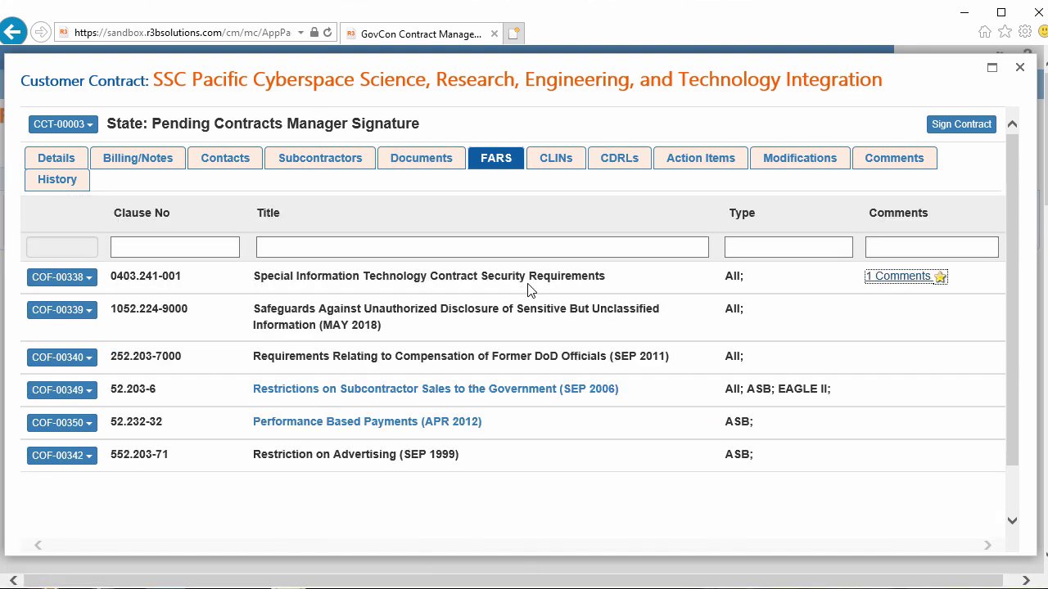
click(85, 123)
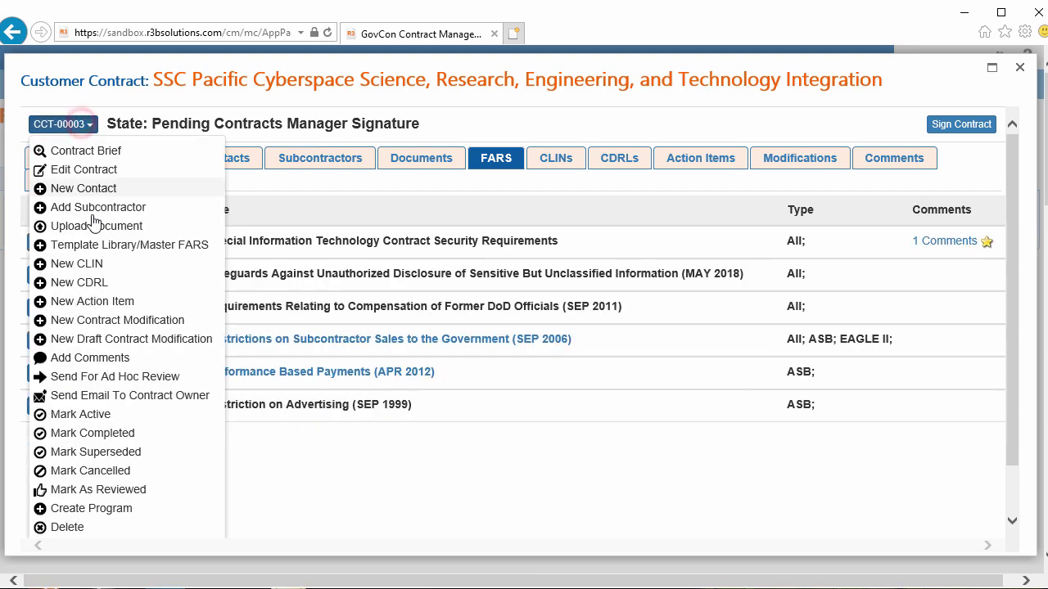
click(94, 248)
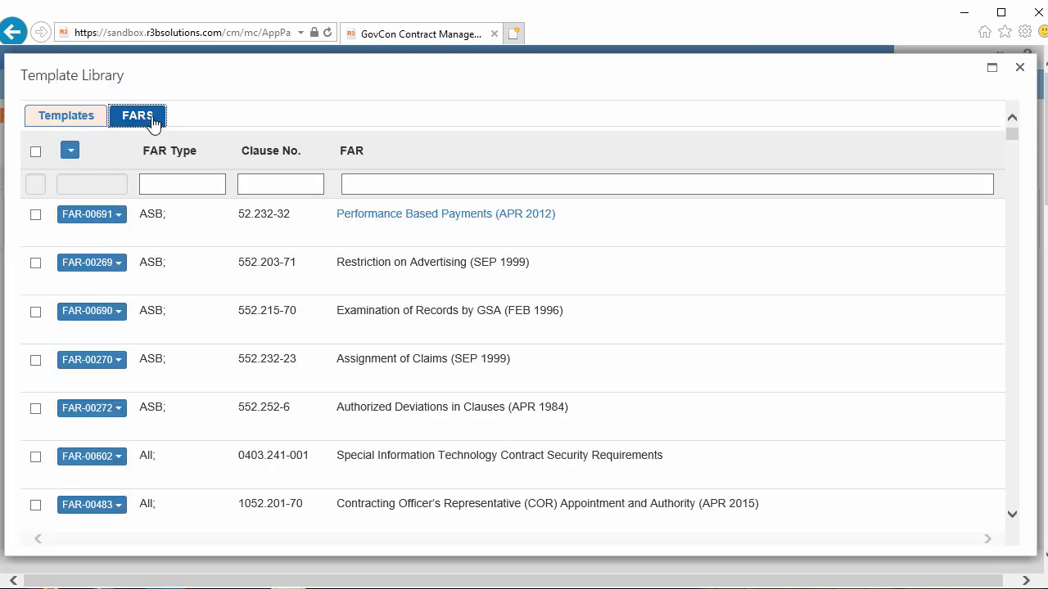
click(155, 121)
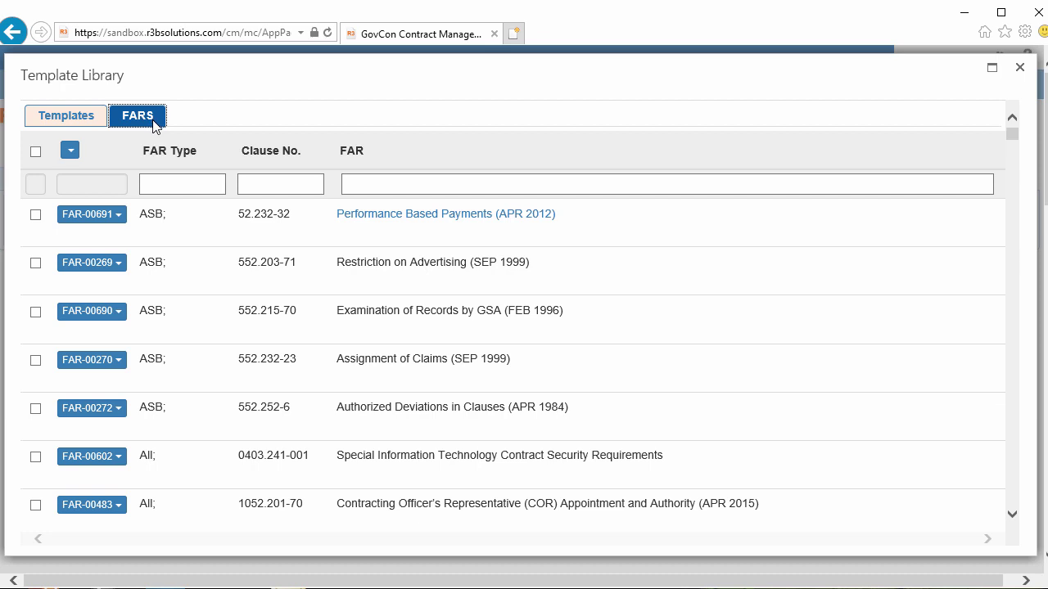
click(170, 185)
text(eagle)
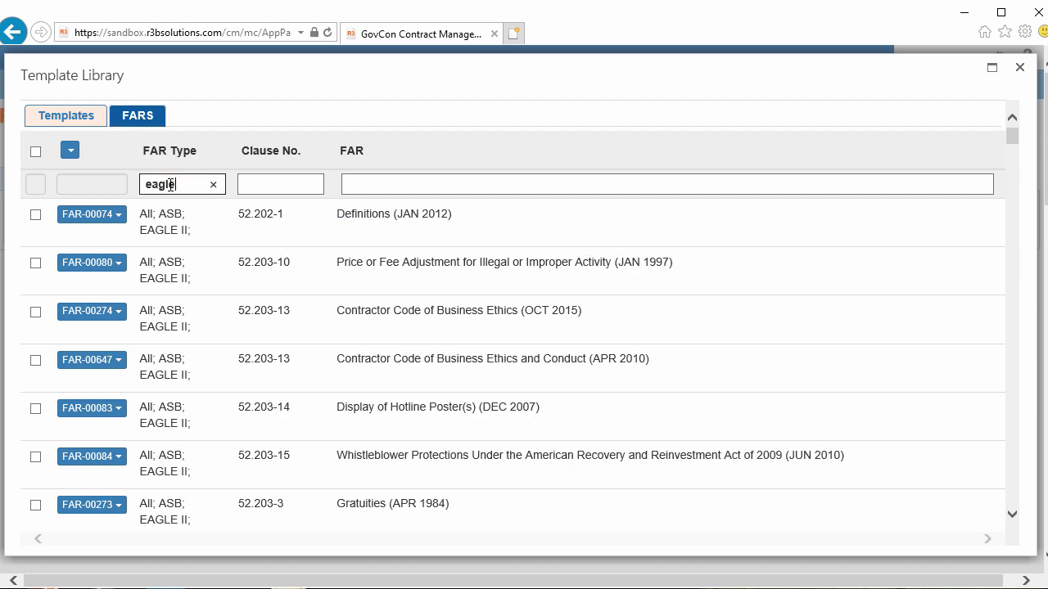
click(35, 152)
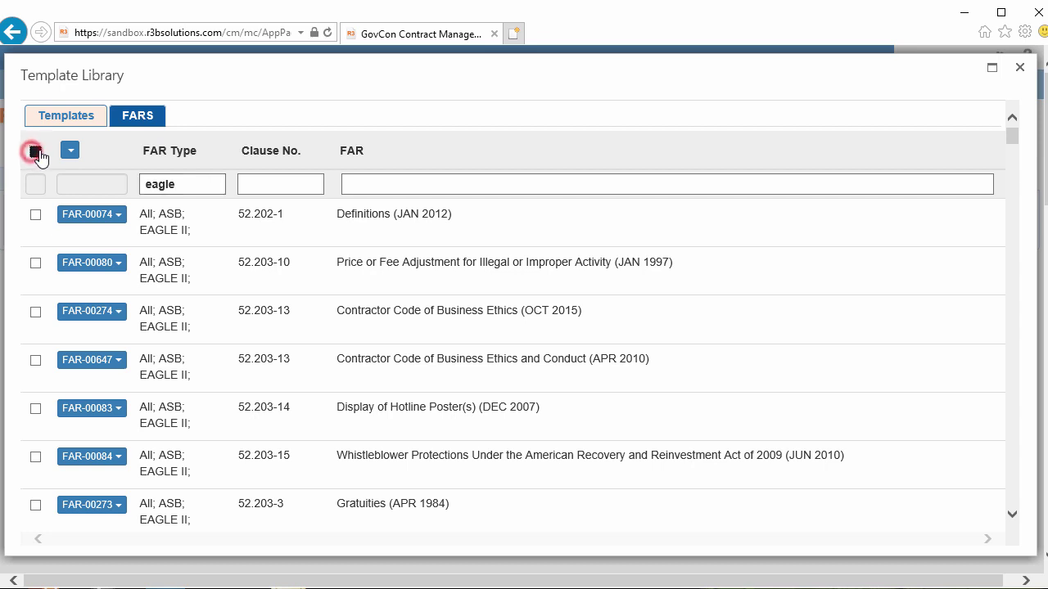
click(70, 151)
click(70, 150)
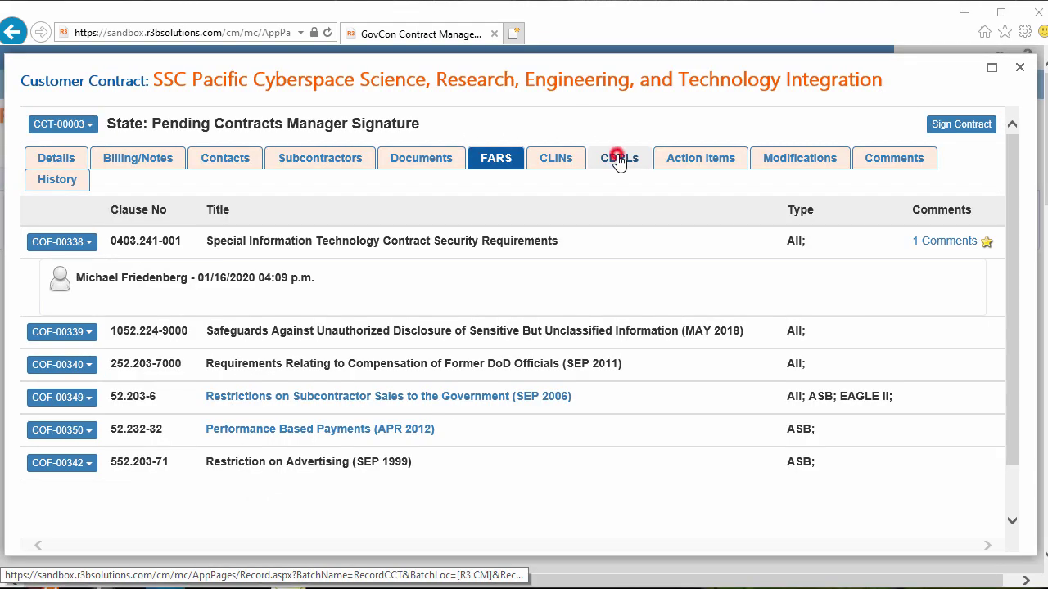
Create a recurring action item for the Monthly Status Report CDRL, titled "MSR", assigned to the current user with email message "Its time."
click(618, 160)
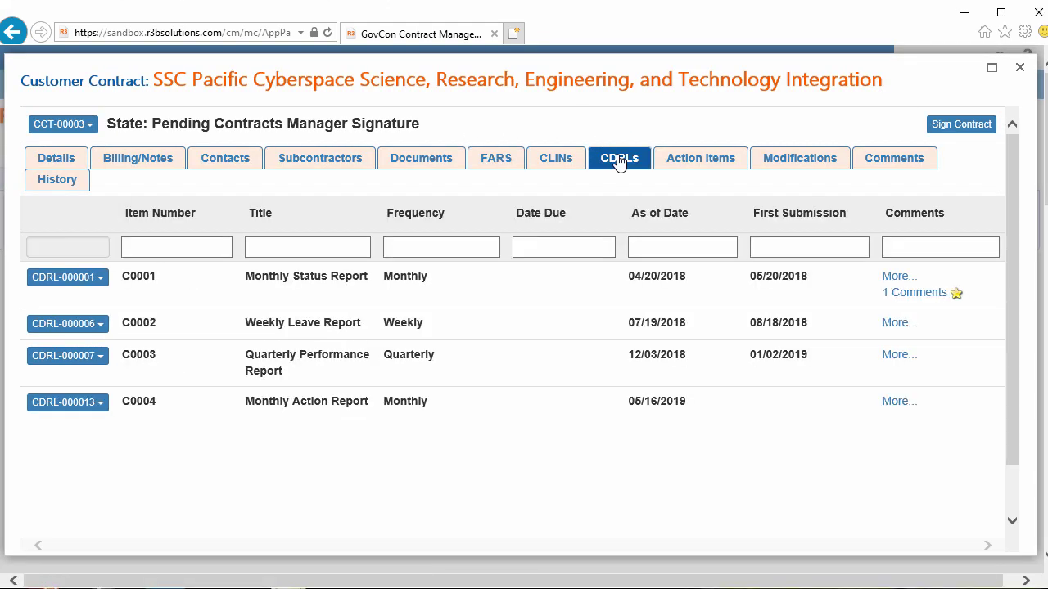
click(101, 276)
click(121, 344)
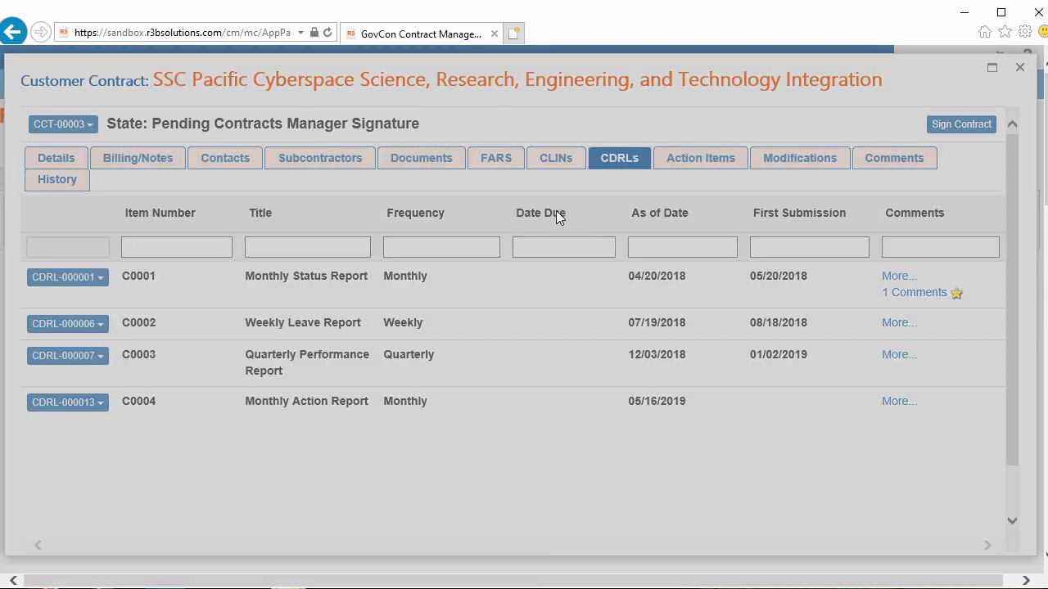
text(MSR)
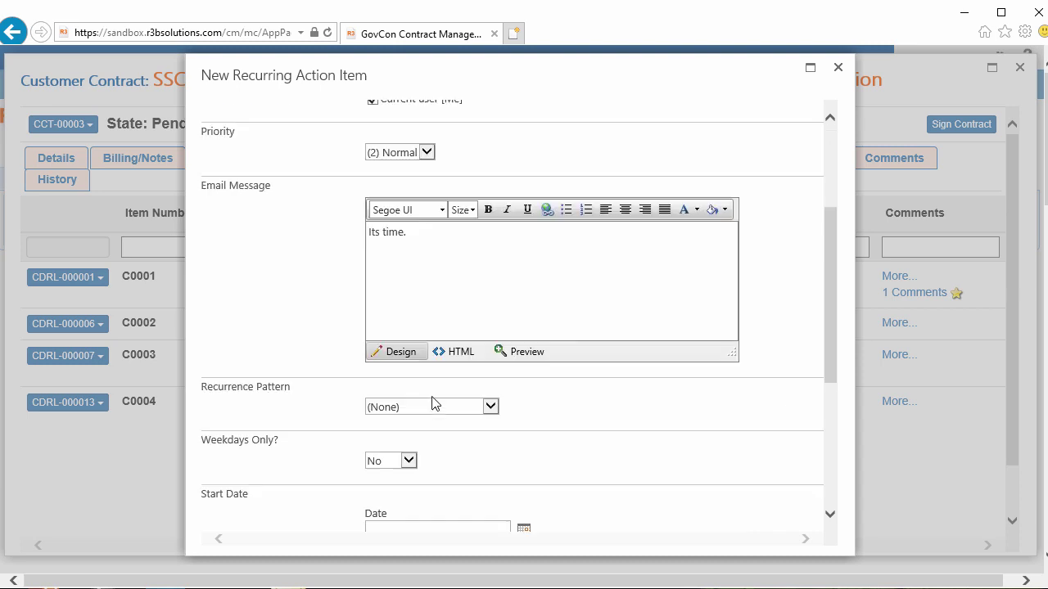
Set the action item's recurrence to Monthly, starting 1/1/2020 for 12 months, and save it
click(430, 406)
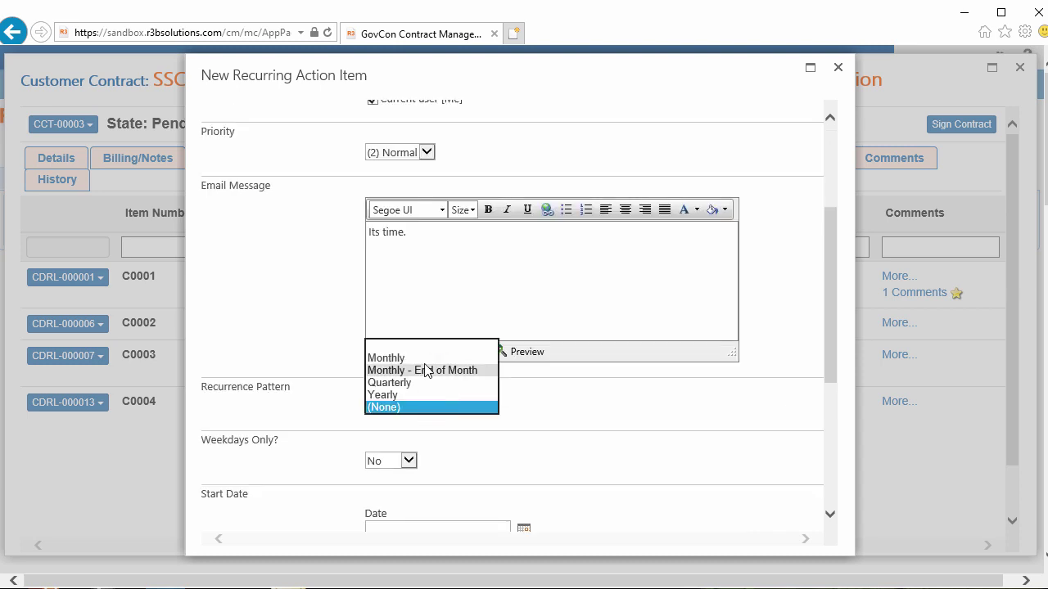
click(423, 357)
scroll(415, 352, down, 2)
click(409, 335)
text(1/1/2020)
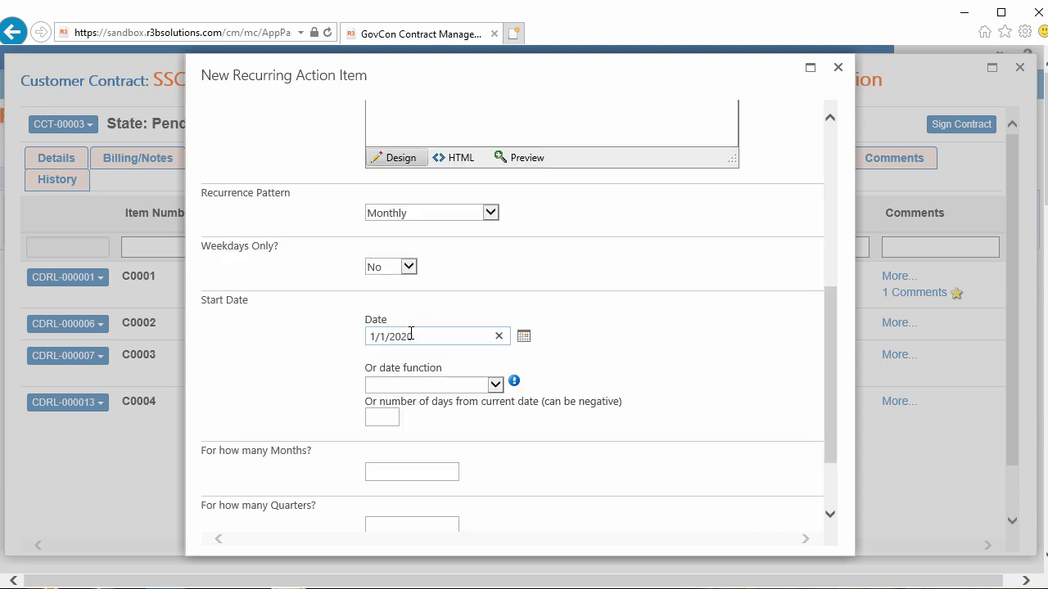
click(407, 472)
text(12)
scroll(538, 470, down, 2)
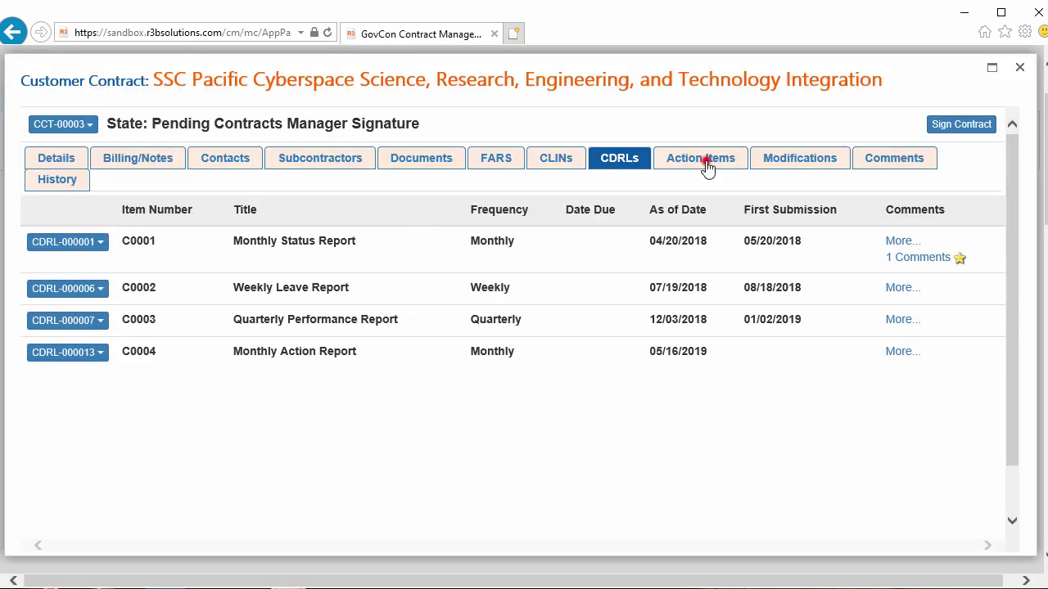
Show the contract's action items and filter them by the title "2020"
click(706, 167)
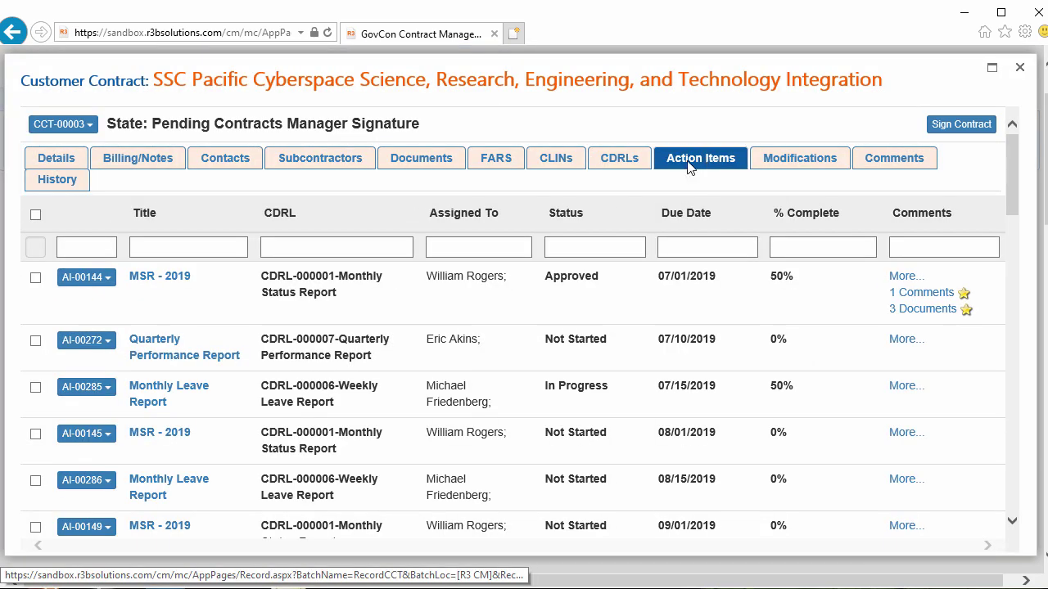
click(230, 245)
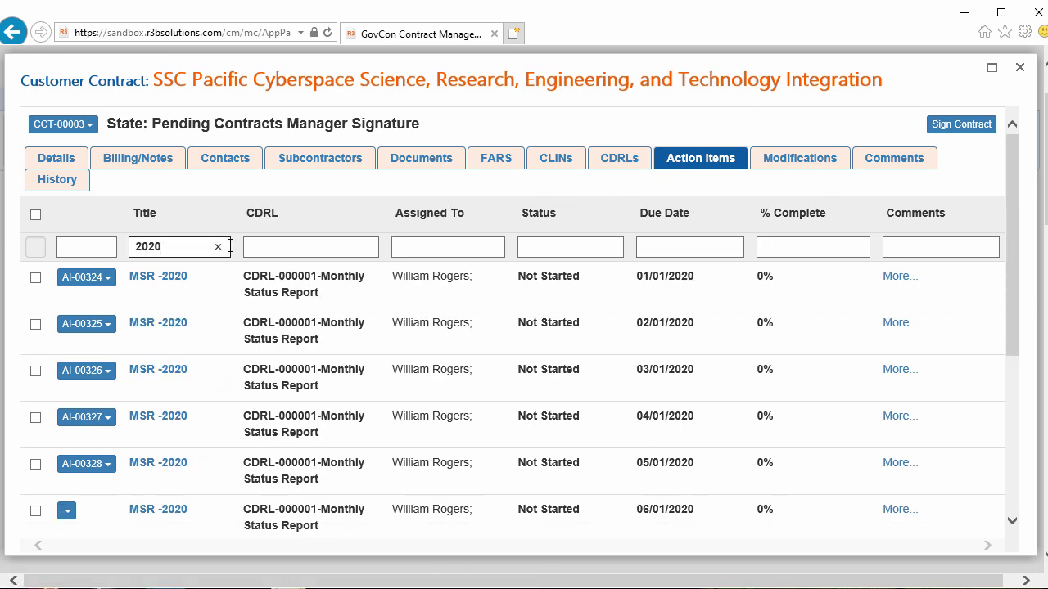
Review the contract's modifications, examining the details, documents and history of the "Increase funding 2nd year" modification
click(806, 163)
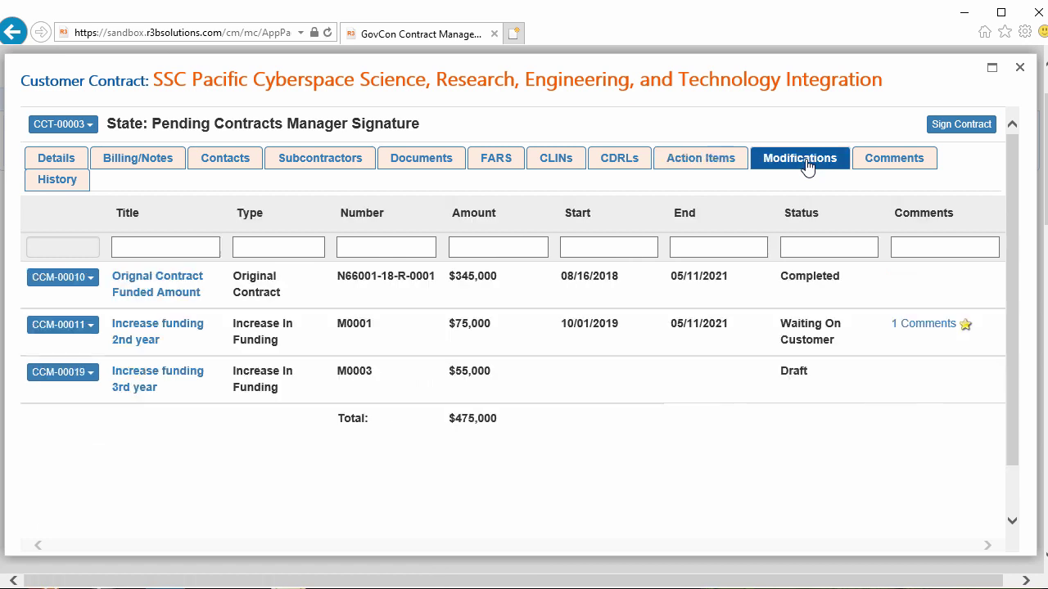
click(84, 324)
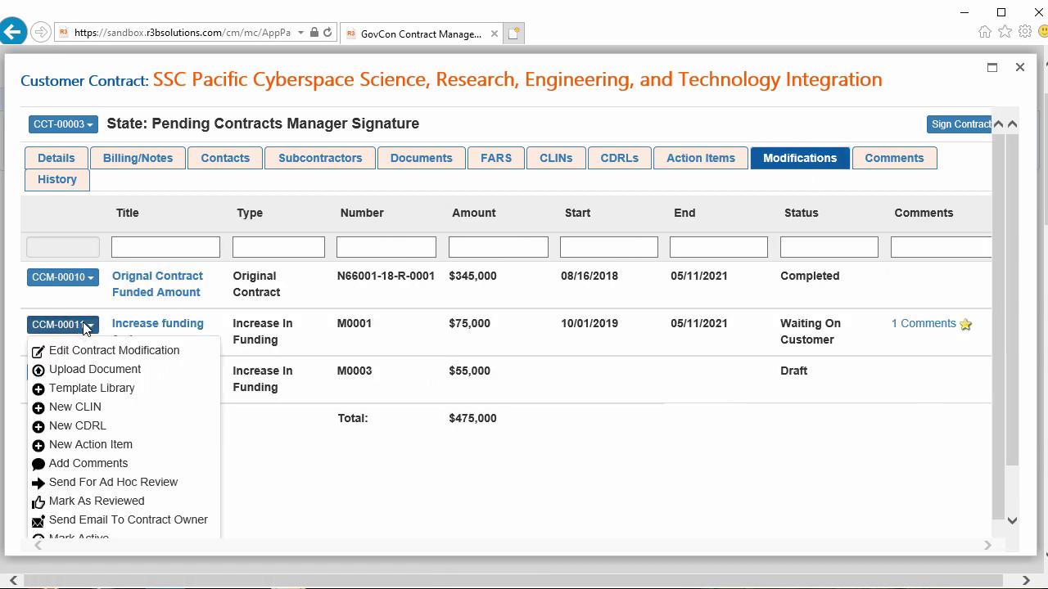
click(190, 331)
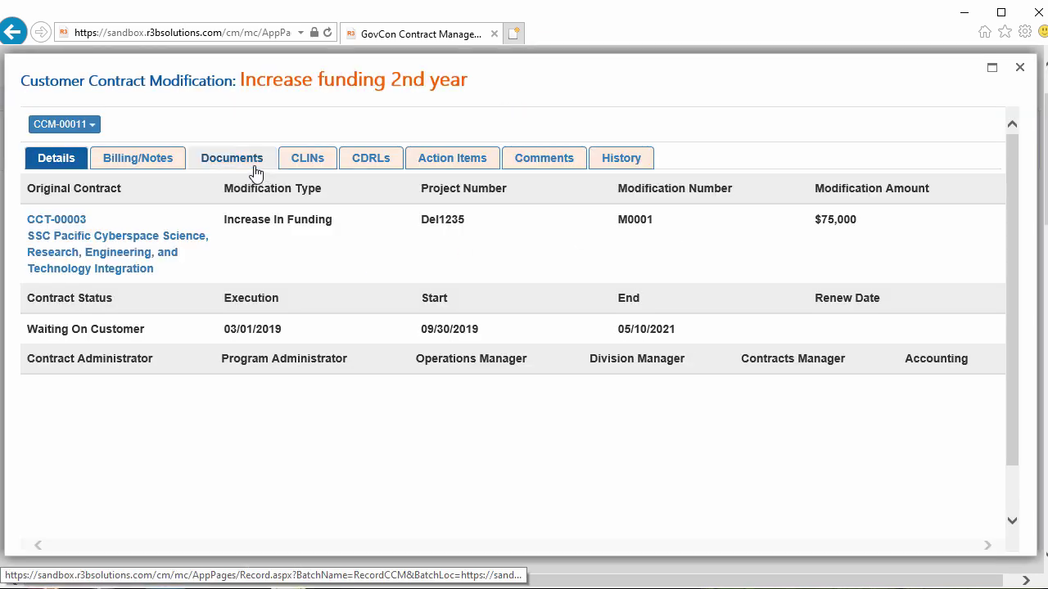
click(253, 167)
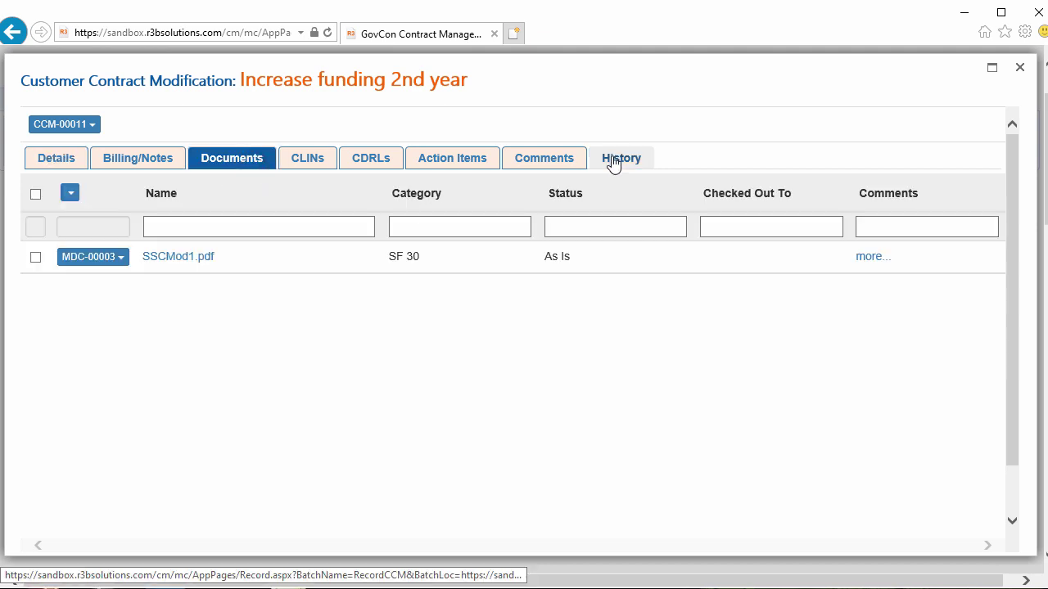
click(612, 160)
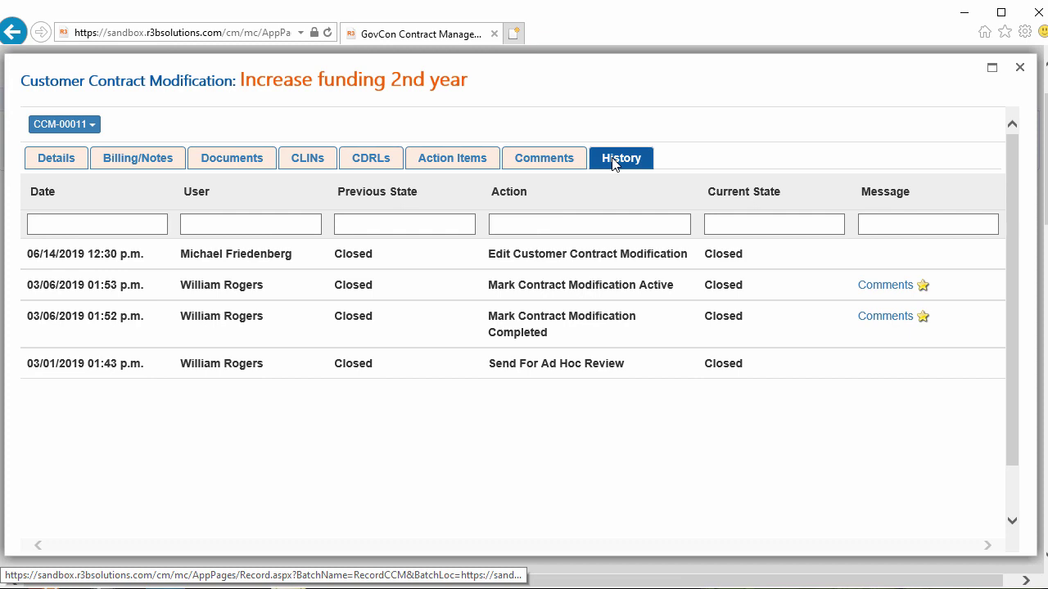
key(Escape)
Open the subcontractor Arbrola Inc from the contract's subcontractors and view its contracts
click(326, 160)
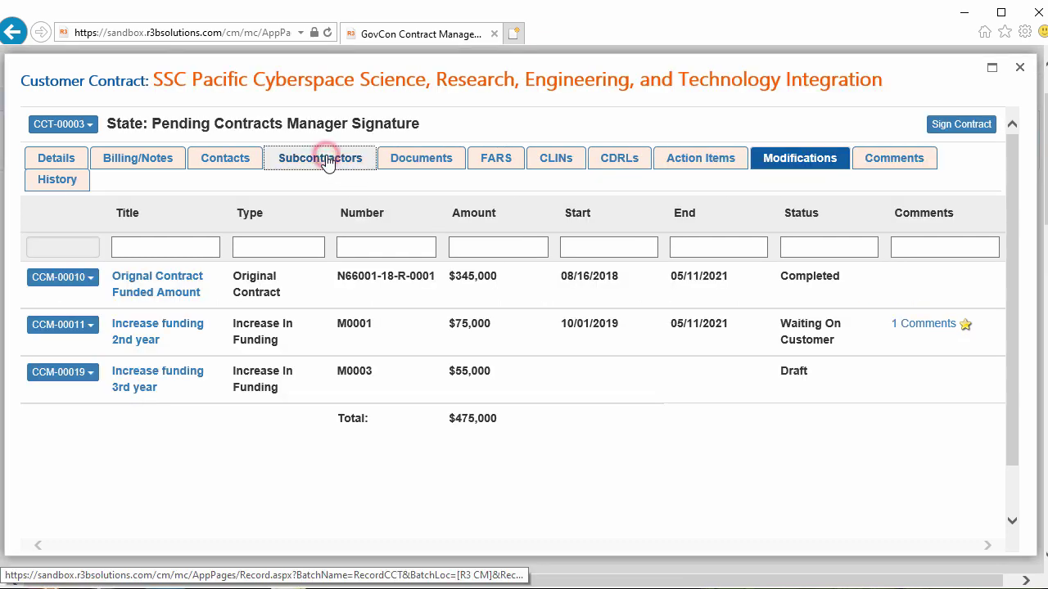
click(135, 278)
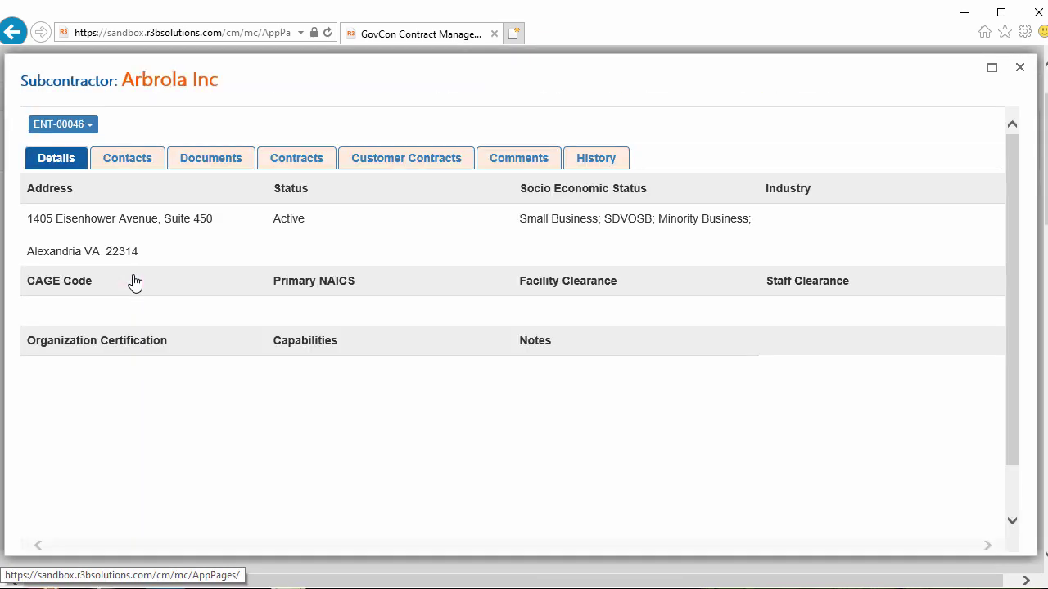
click(301, 163)
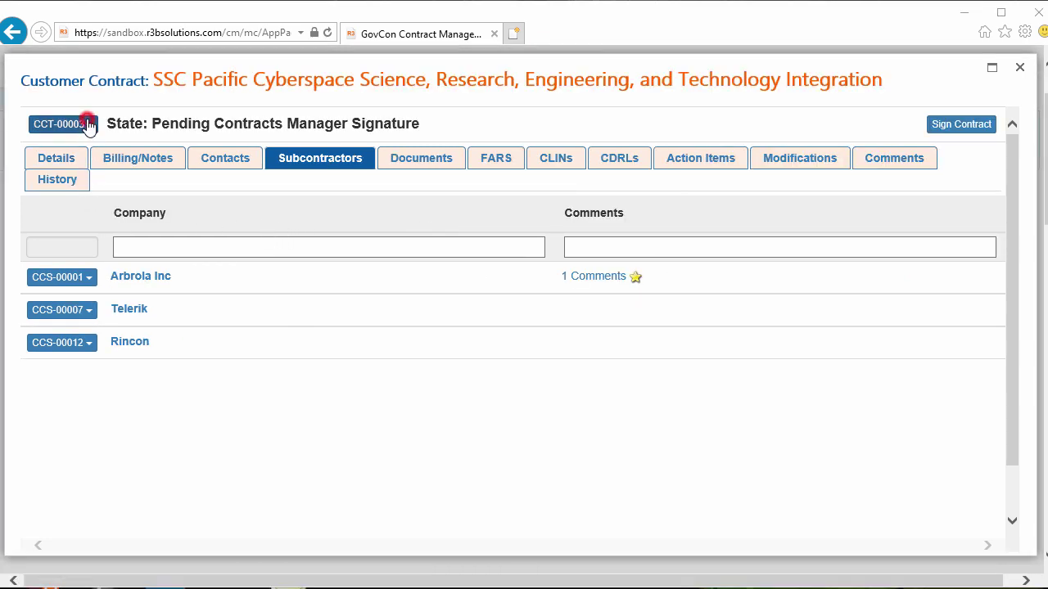
Open the contract brief and read through its summary, approvals, billing, closeout checklist, required reports and contacts
click(87, 125)
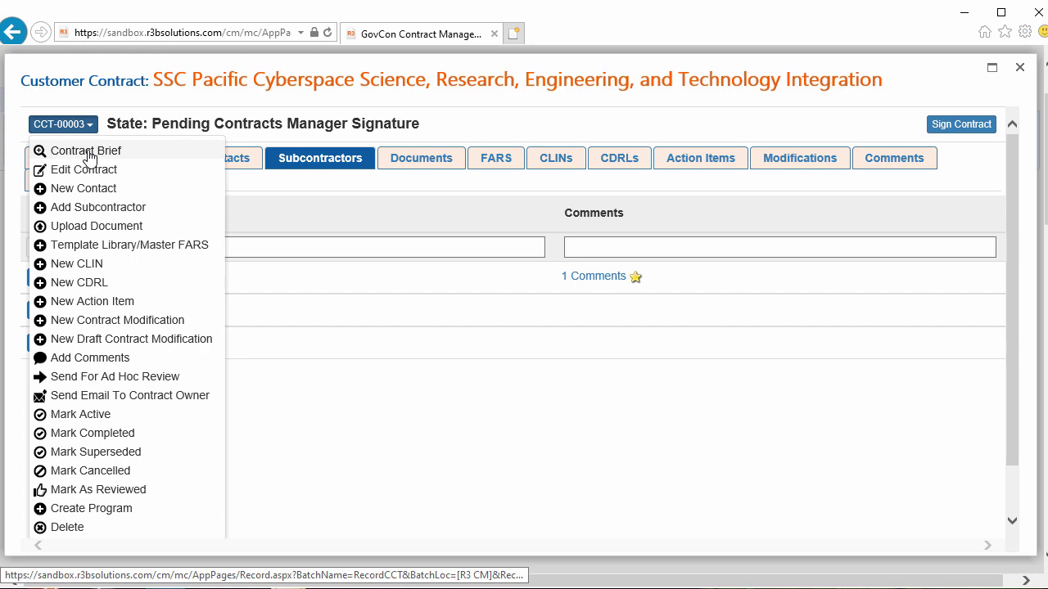
click(88, 154)
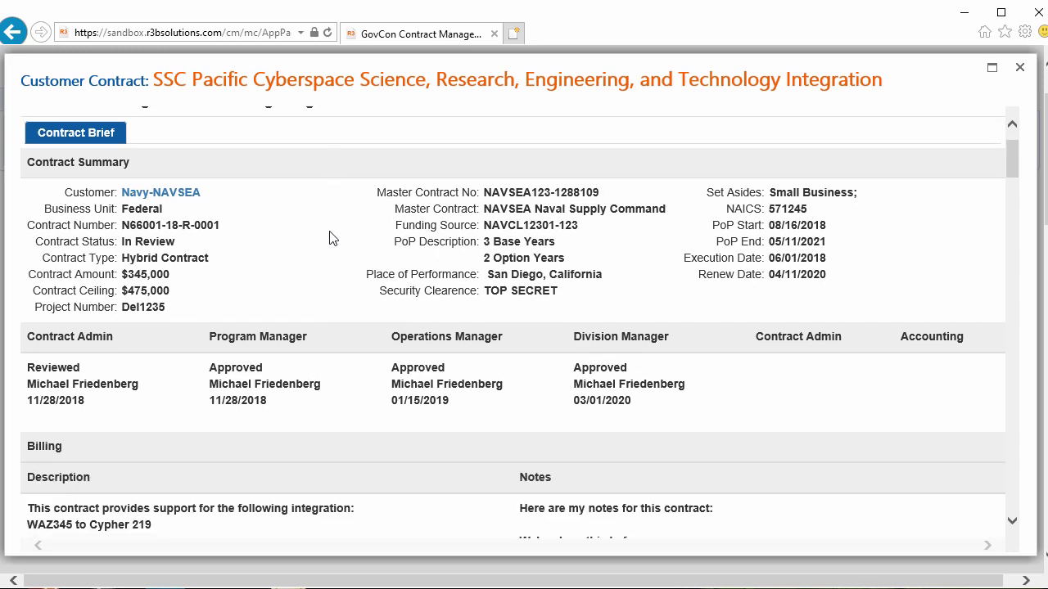
scroll(333, 238, down, 3)
scroll(332, 238, down, 3)
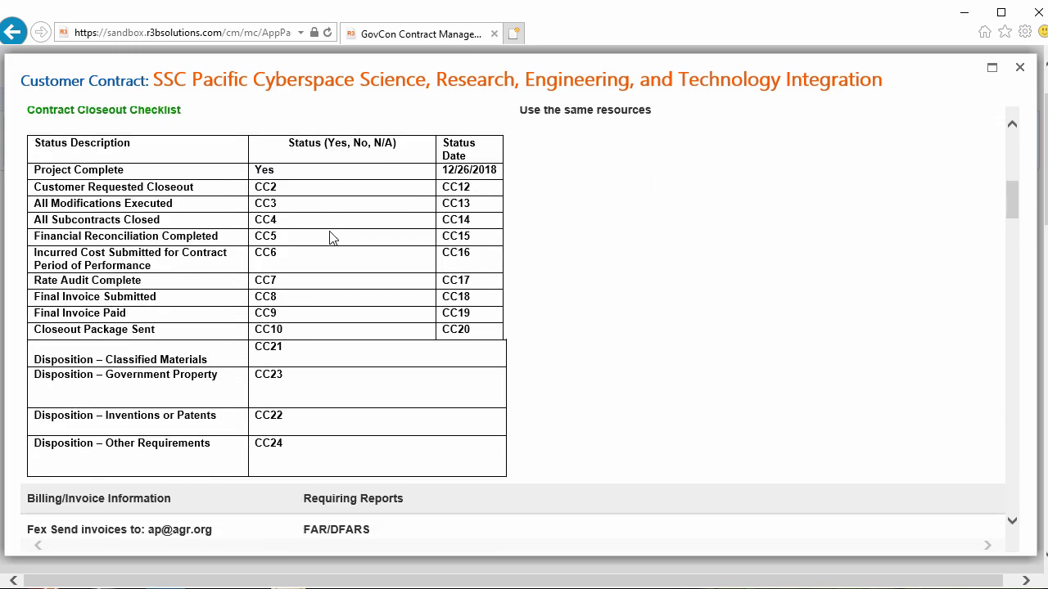
scroll(333, 237, down, 3)
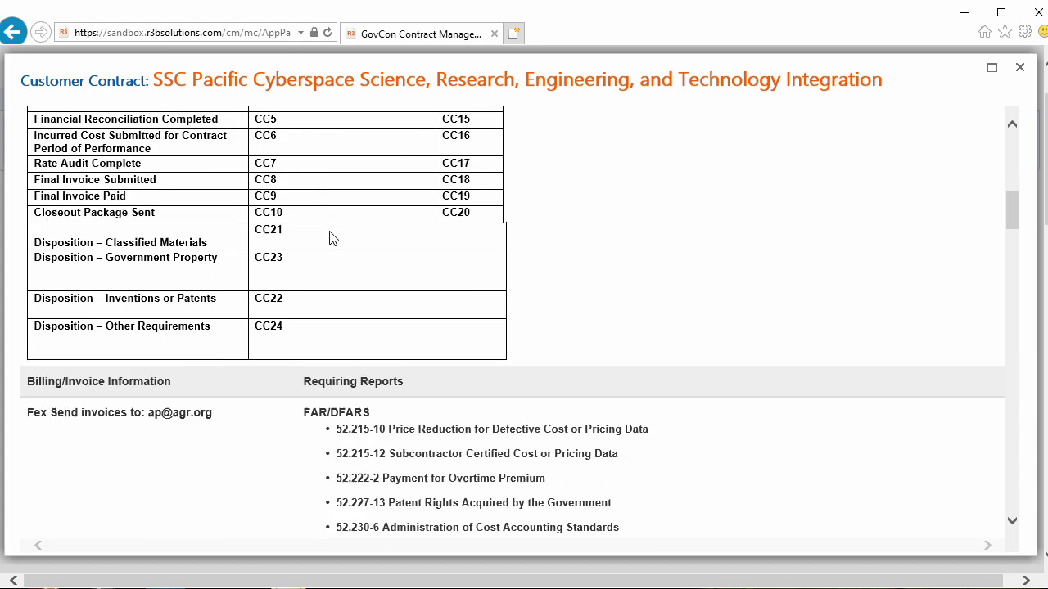
scroll(332, 237, down, 1)
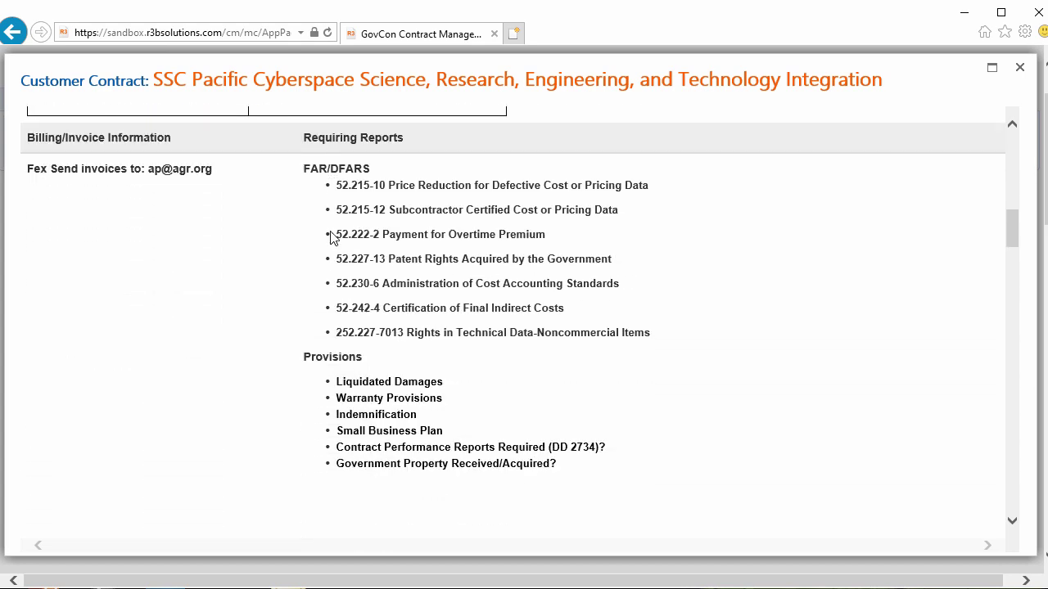
scroll(331, 237, down, 4)
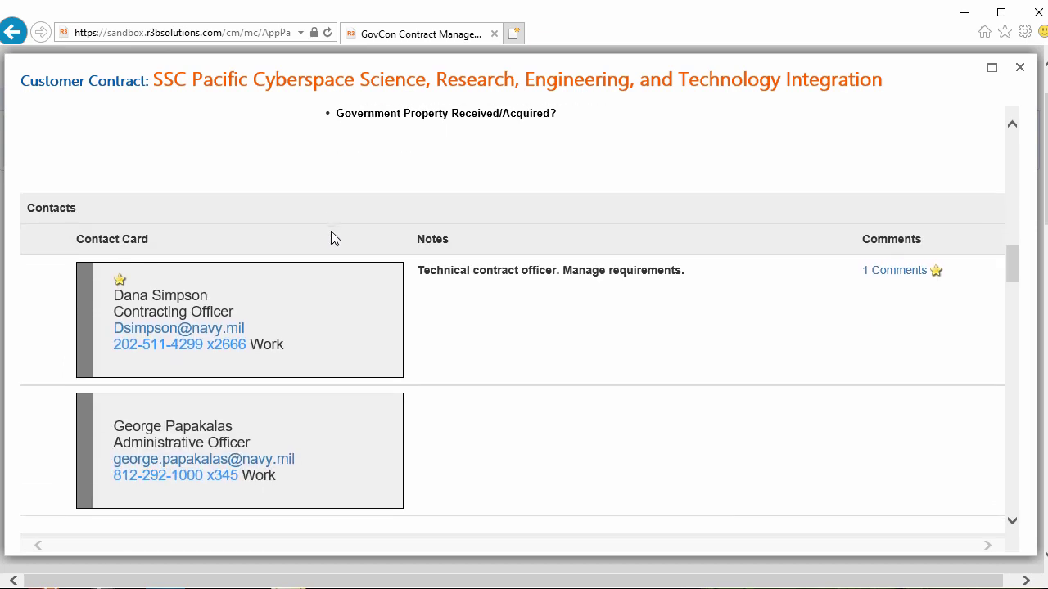
scroll(331, 237, down, 4)
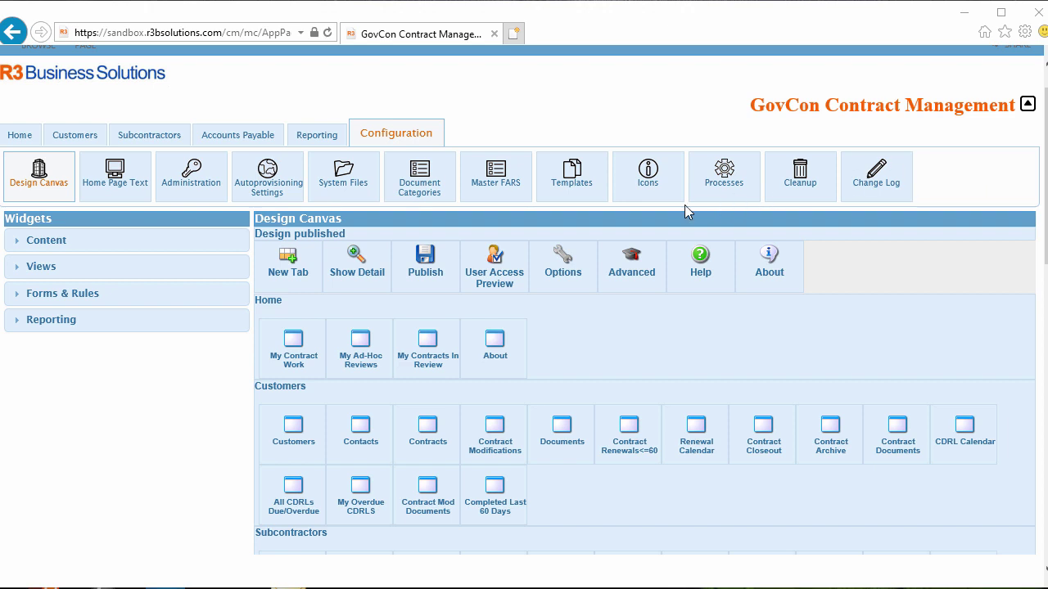
Show the design canvas details, assign the CM Members group to the CDRL Management tab, and publish the design
click(362, 275)
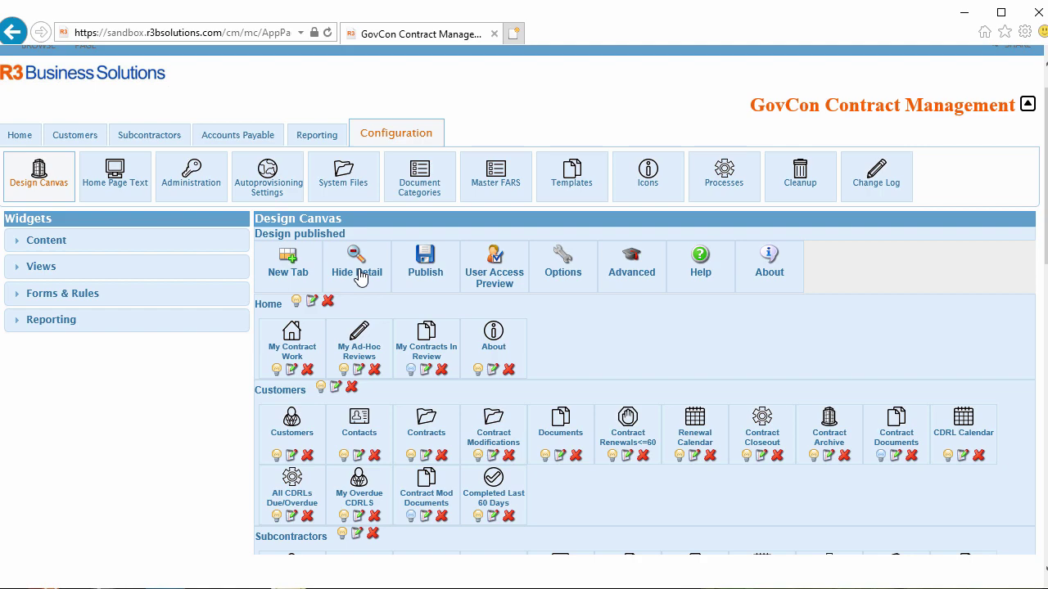
scroll(362, 279, down, 3)
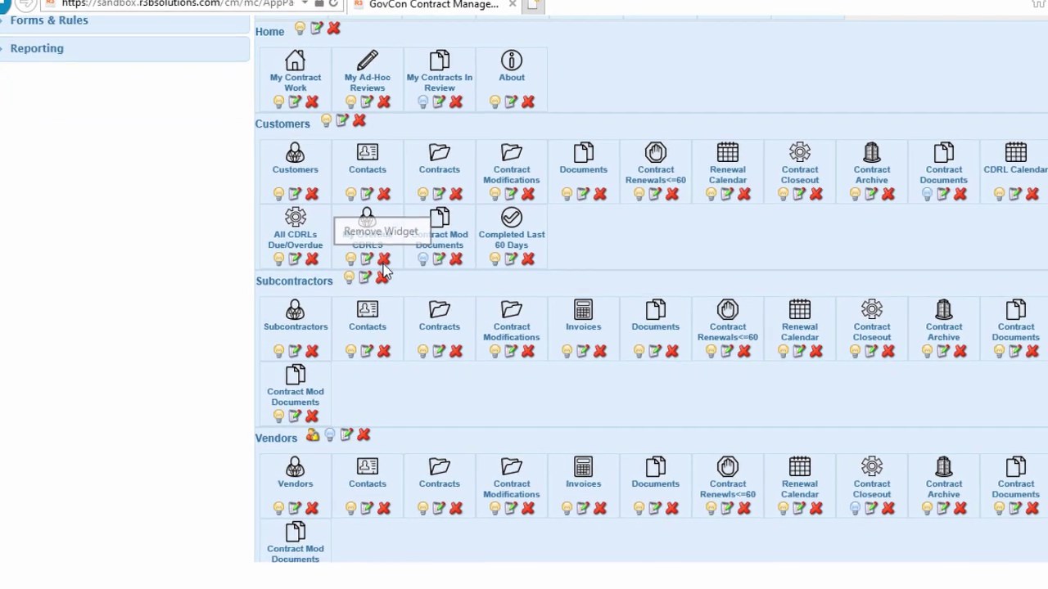
scroll(401, 257, down, 5)
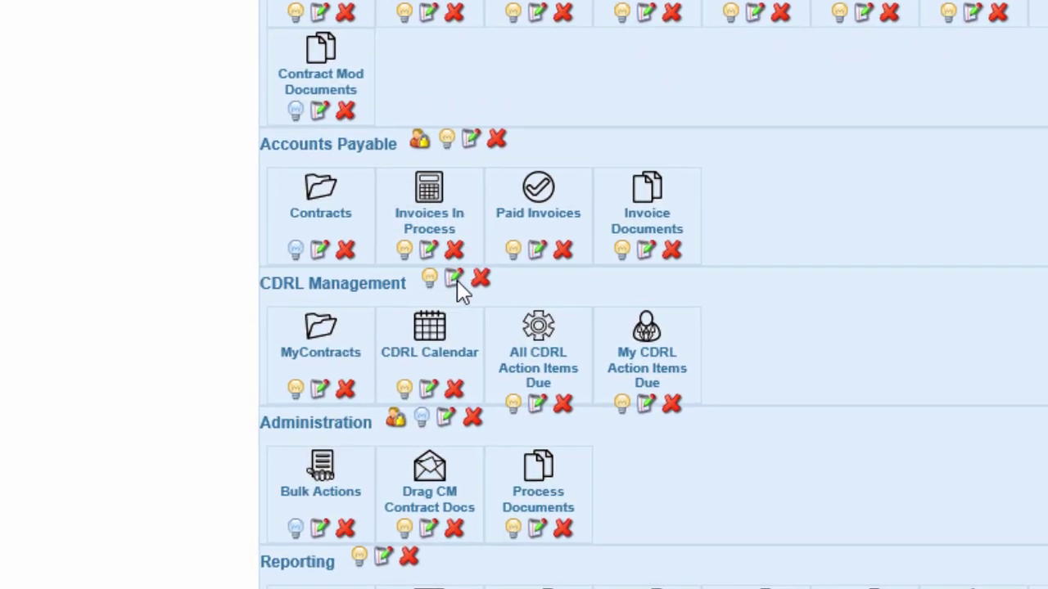
click(462, 275)
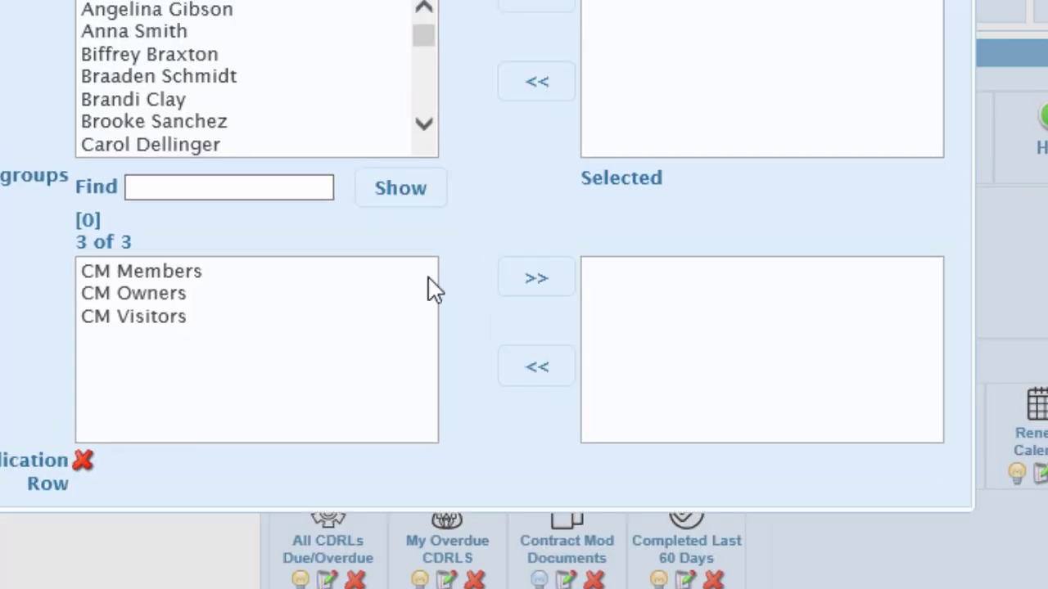
click(341, 277)
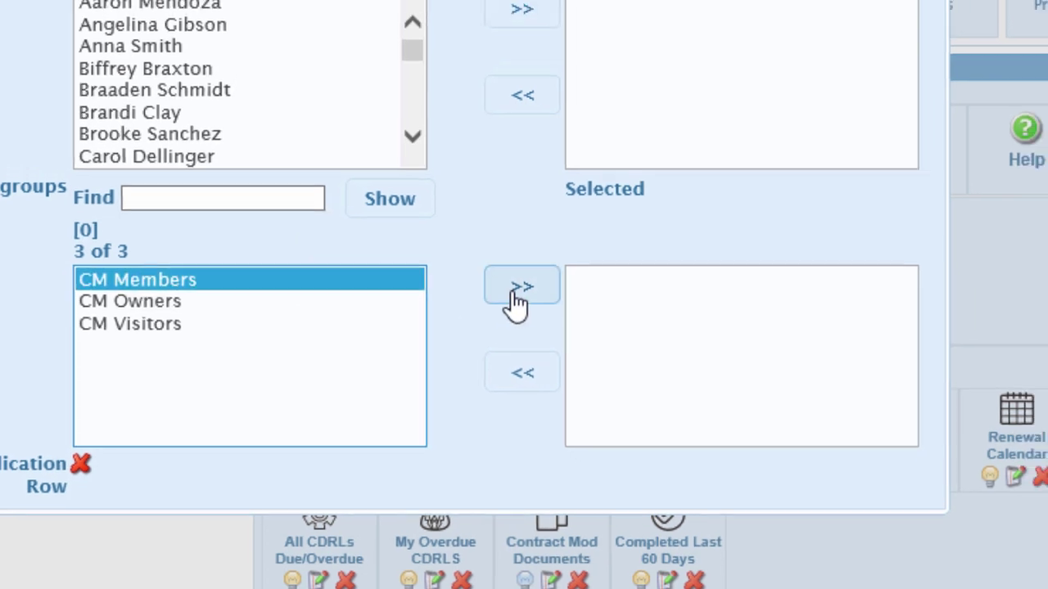
click(536, 279)
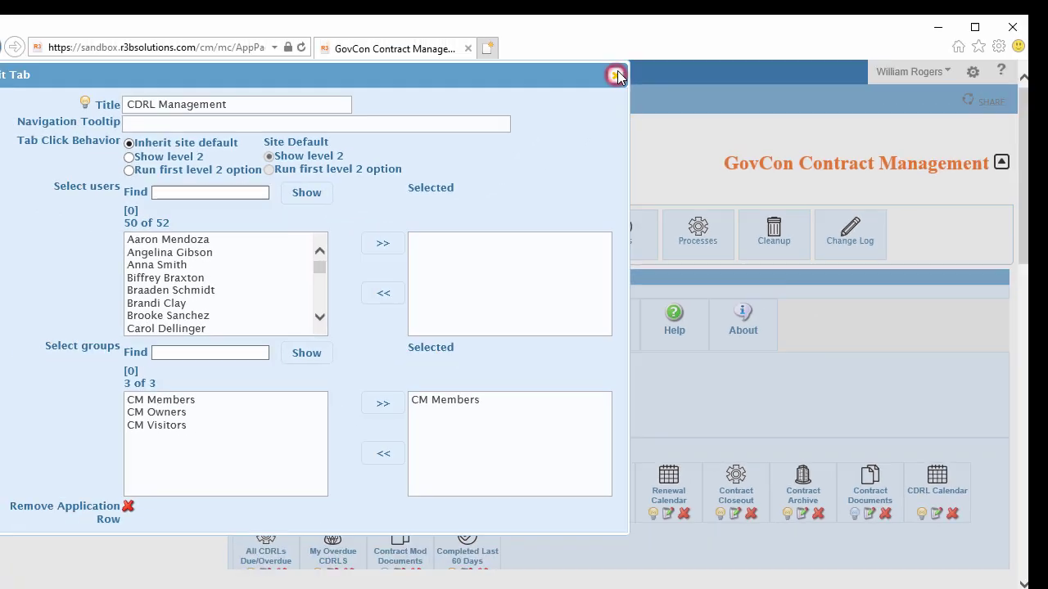
click(683, 3)
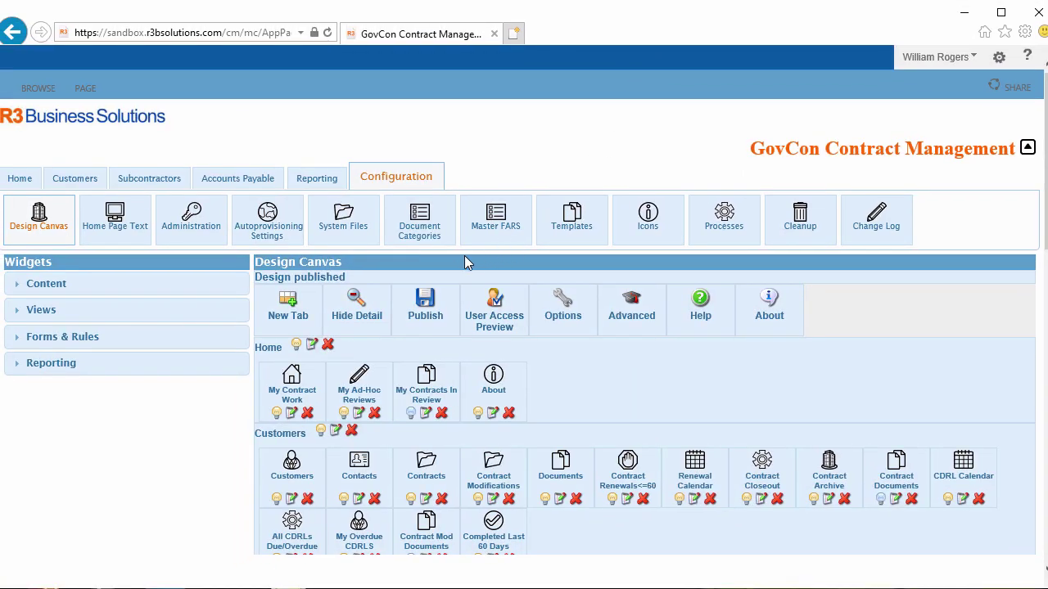
click(426, 309)
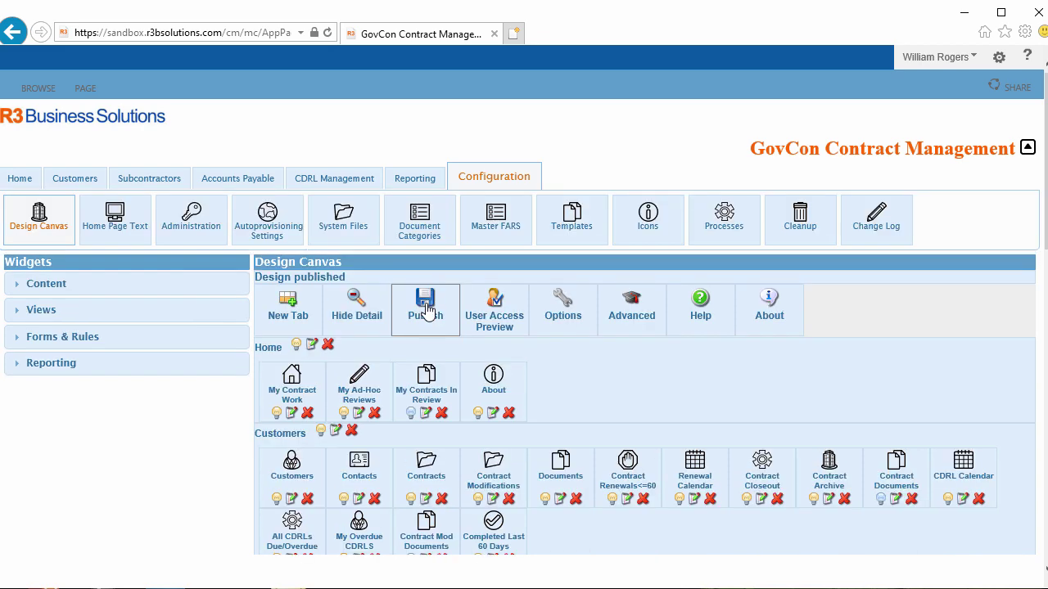
View the CDRL Management area and expand the Active contracts group under MyContracts
click(344, 179)
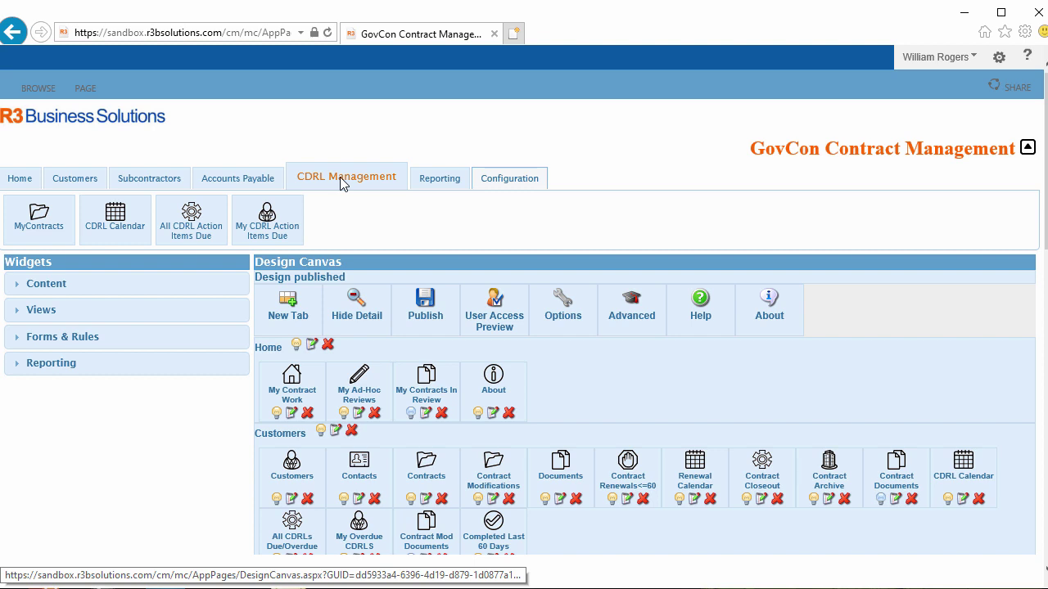
click(565, 224)
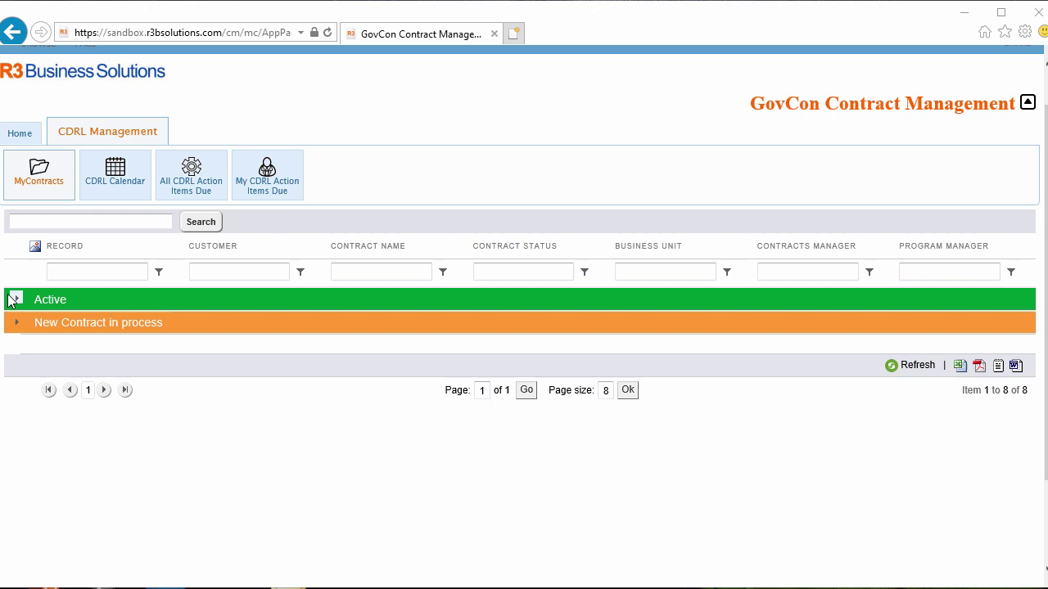
click(12, 300)
click(16, 300)
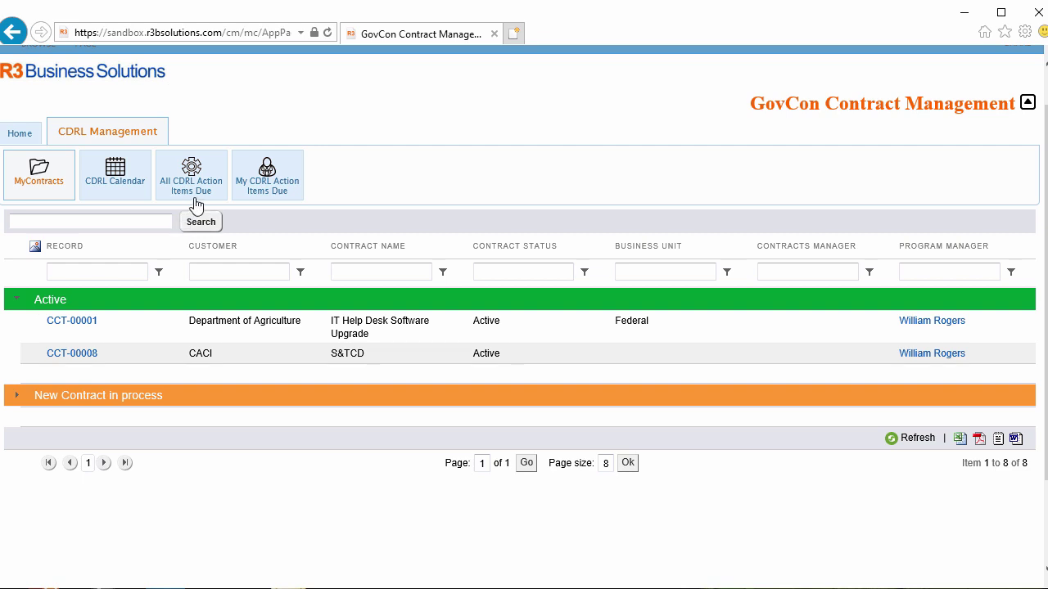
Open the MSR -2020 action item due in less than 30 days from My CDRL Action Items Due
click(253, 191)
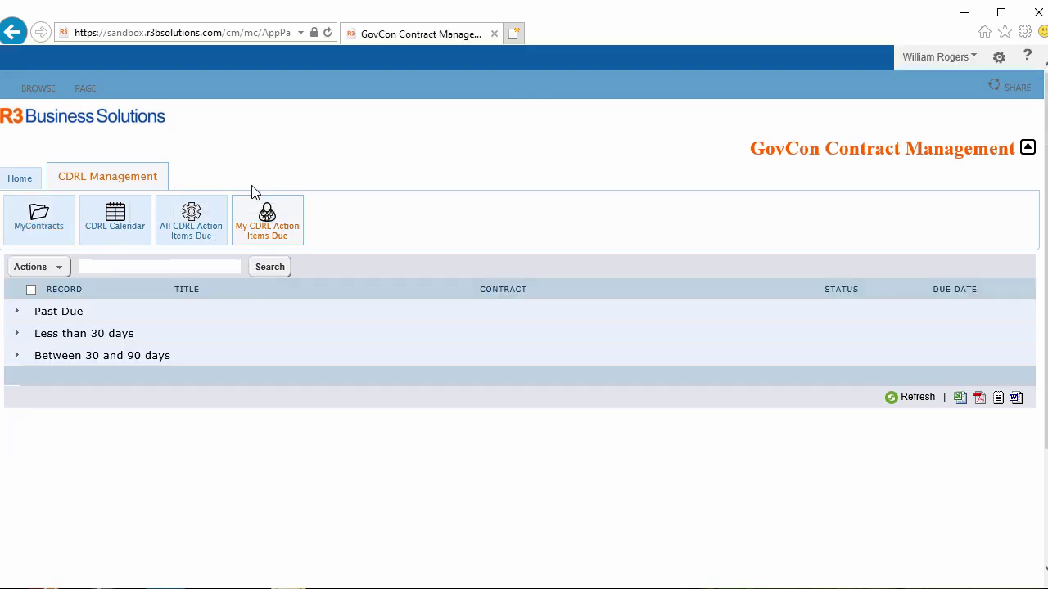
click(16, 333)
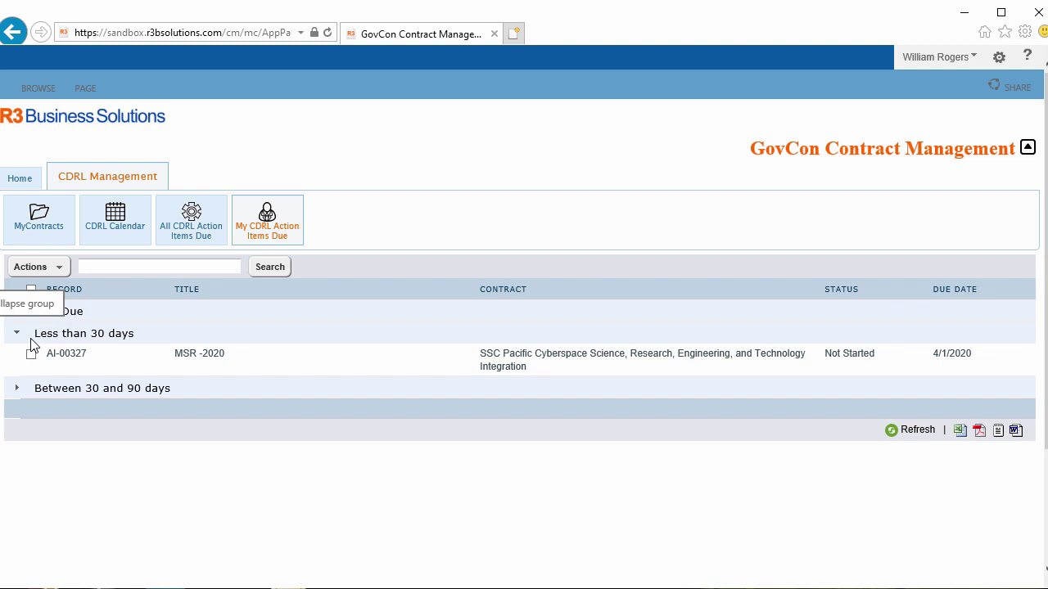
click(69, 355)
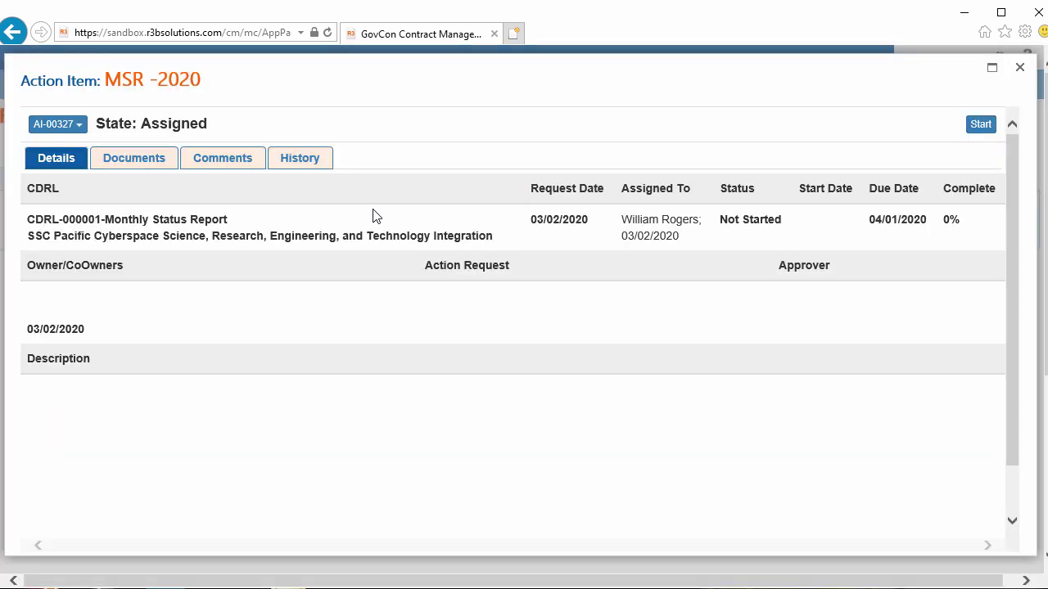
Start the MSR -2020 action item with the comment "ready to go"
click(979, 126)
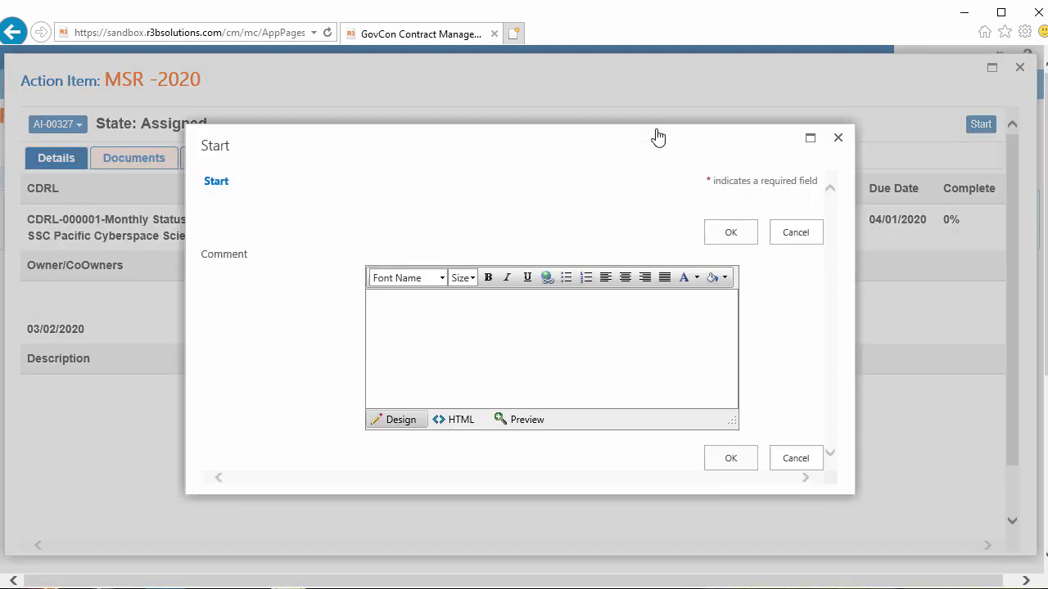
click(564, 318)
text(ready to go)
click(724, 235)
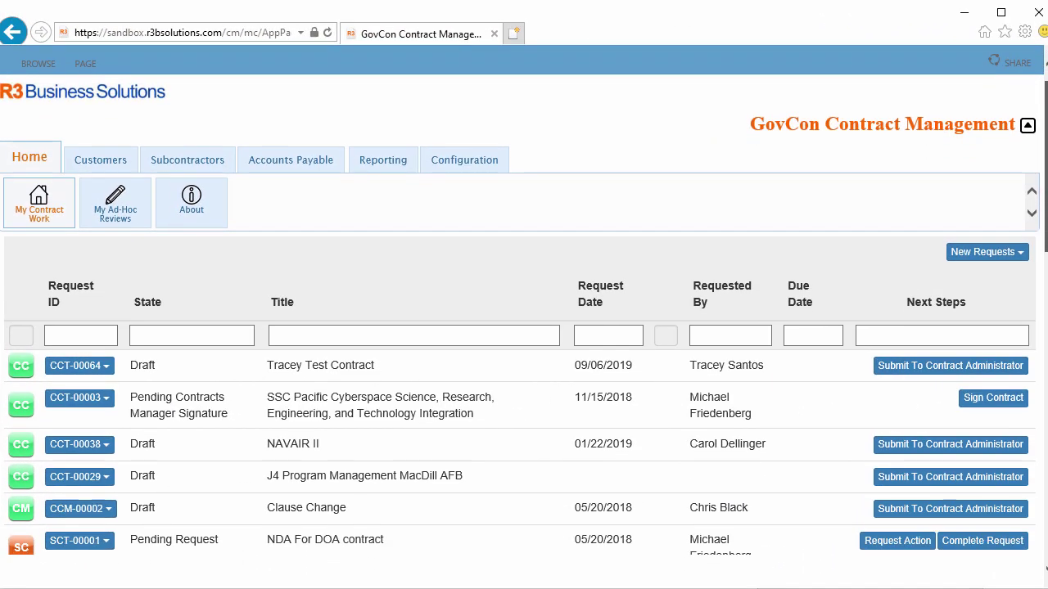
Look through the requests and their next steps listed in My Contract Work
scroll(524, 327, down, 1)
scroll(524, 328, down, 1)
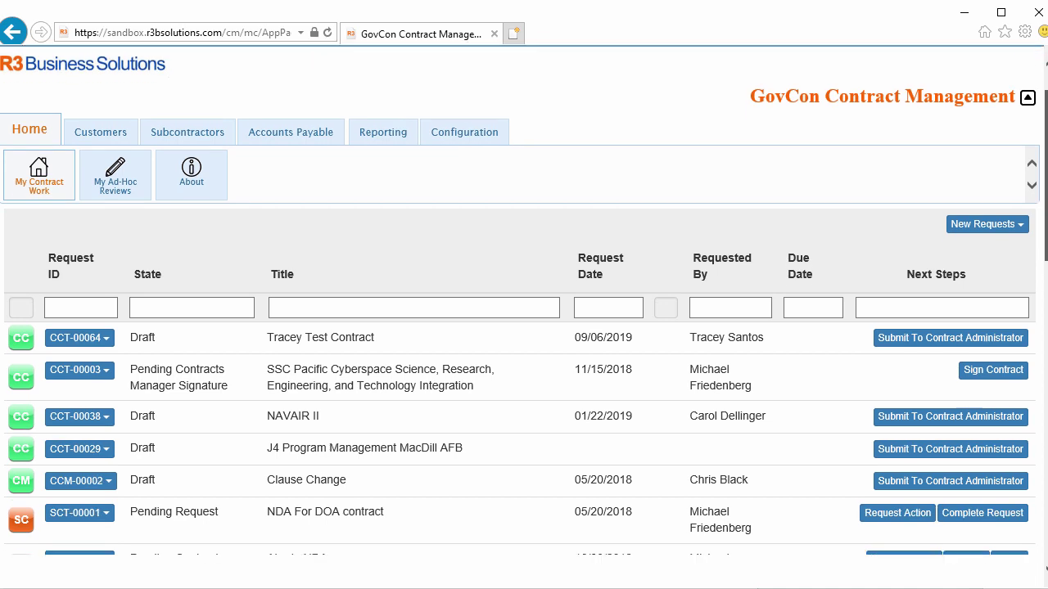
scroll(524, 327, down, 2)
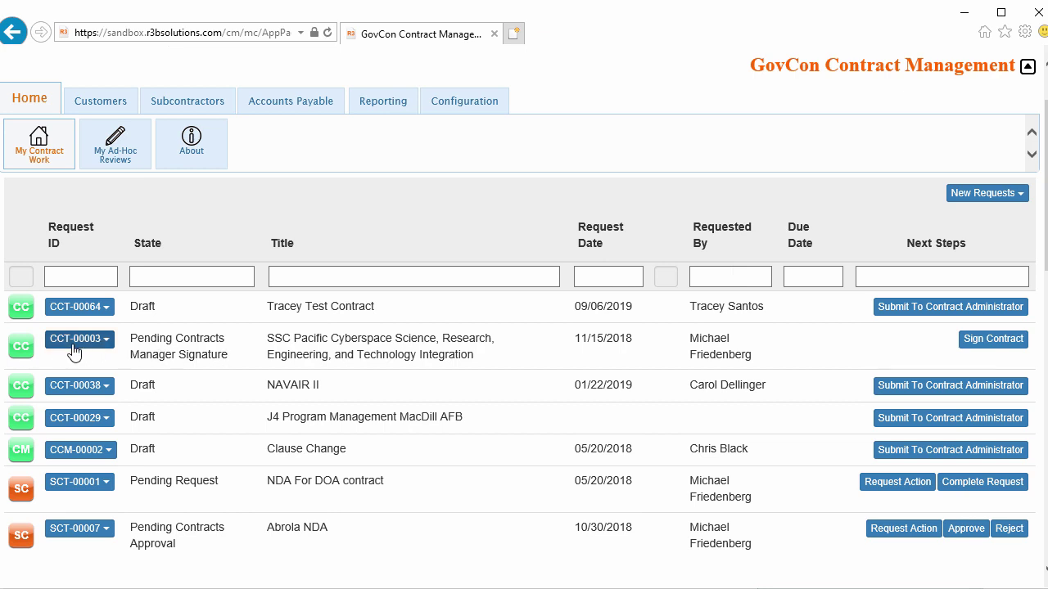
Open the Reporting search page, hide the page navigation, and search the documents for "52.222-2"
click(21, 350)
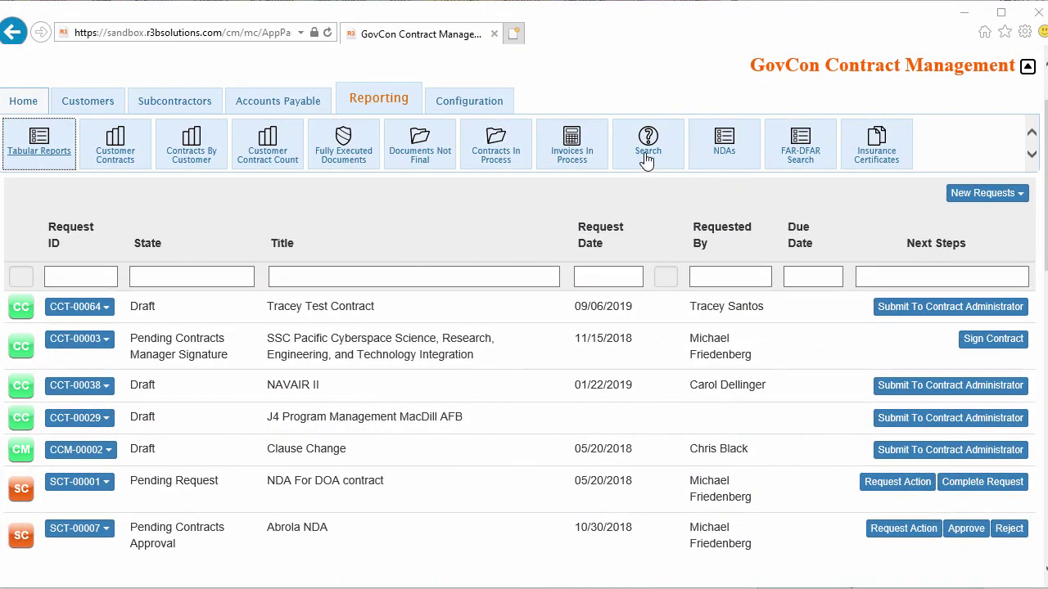
click(642, 155)
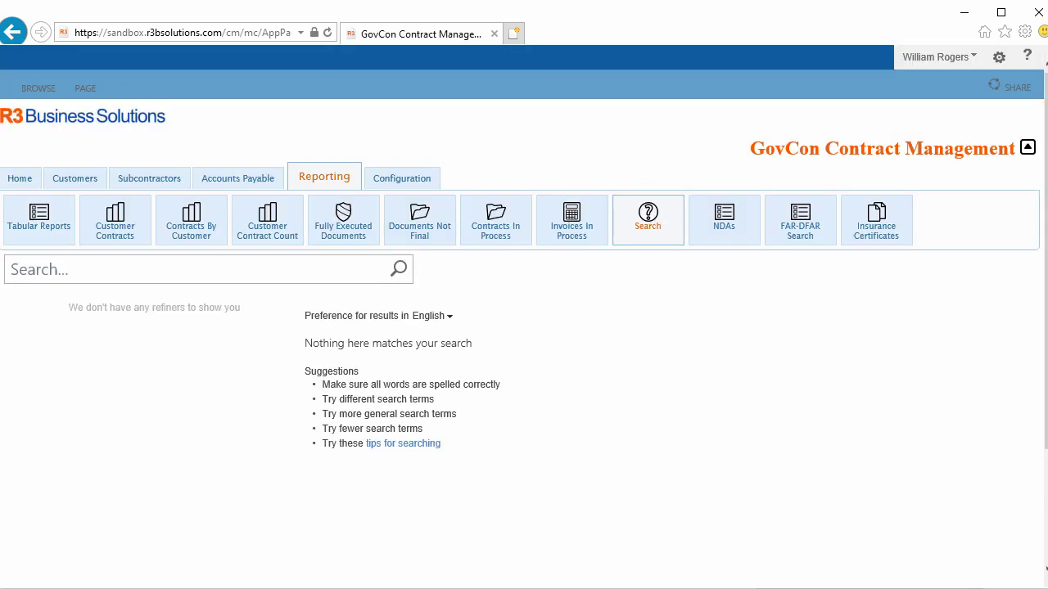
click(1026, 148)
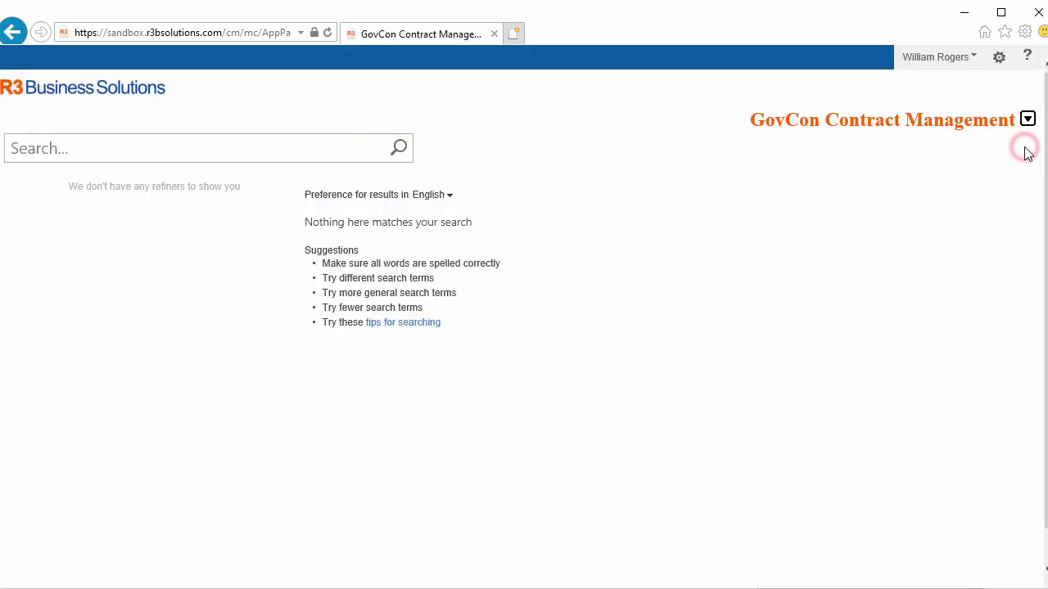
click(113, 148)
text(52.222-2)
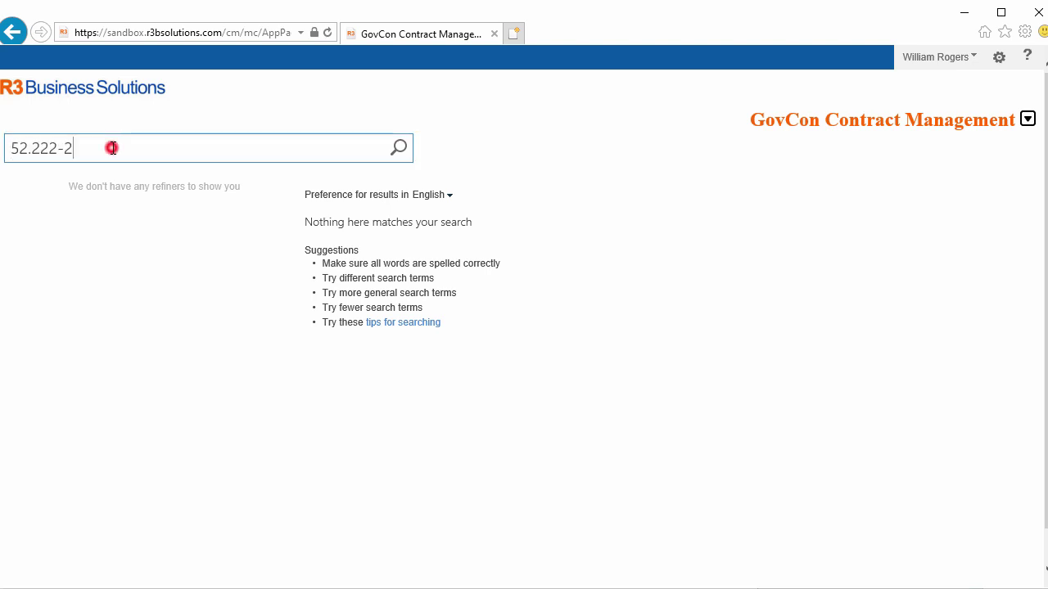
key(Return)
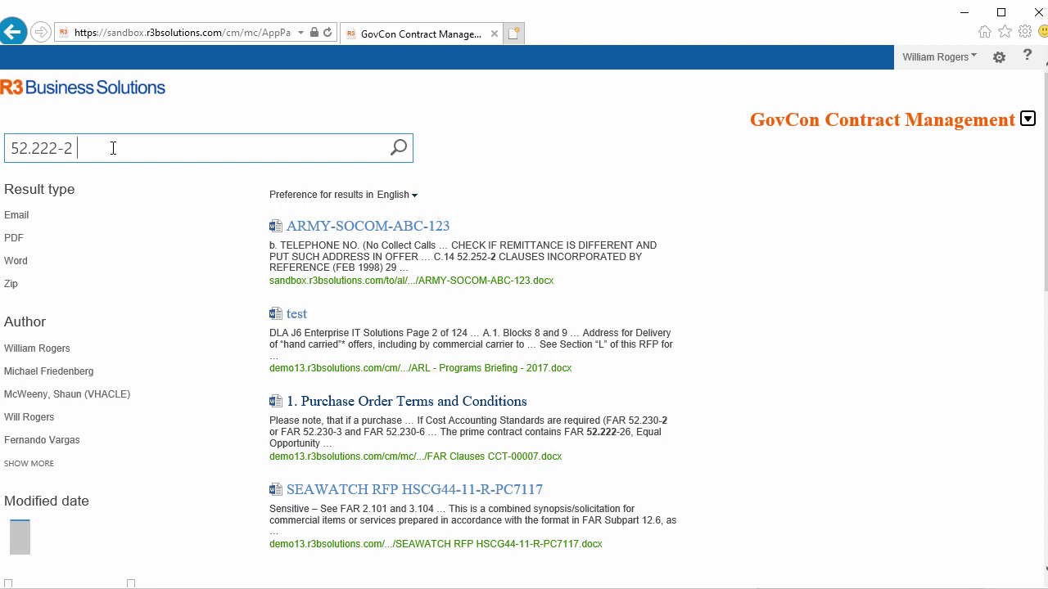
Narrow the document search to "52.222-2 AND CASS" and filter the results to PDF files by the first listed author
text(AND CASS)
key(Return)
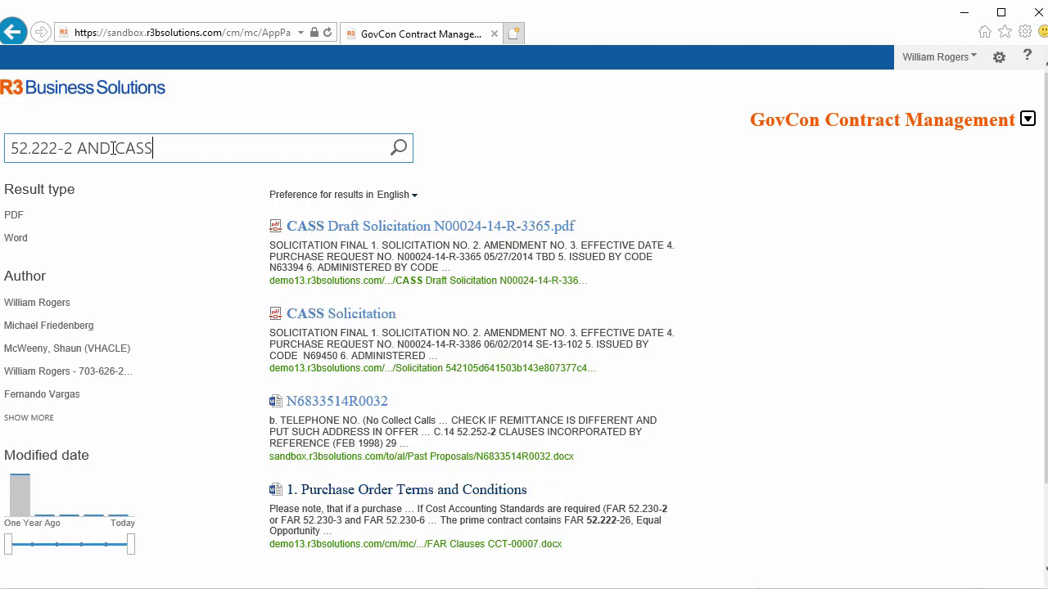
click(57, 302)
click(18, 217)
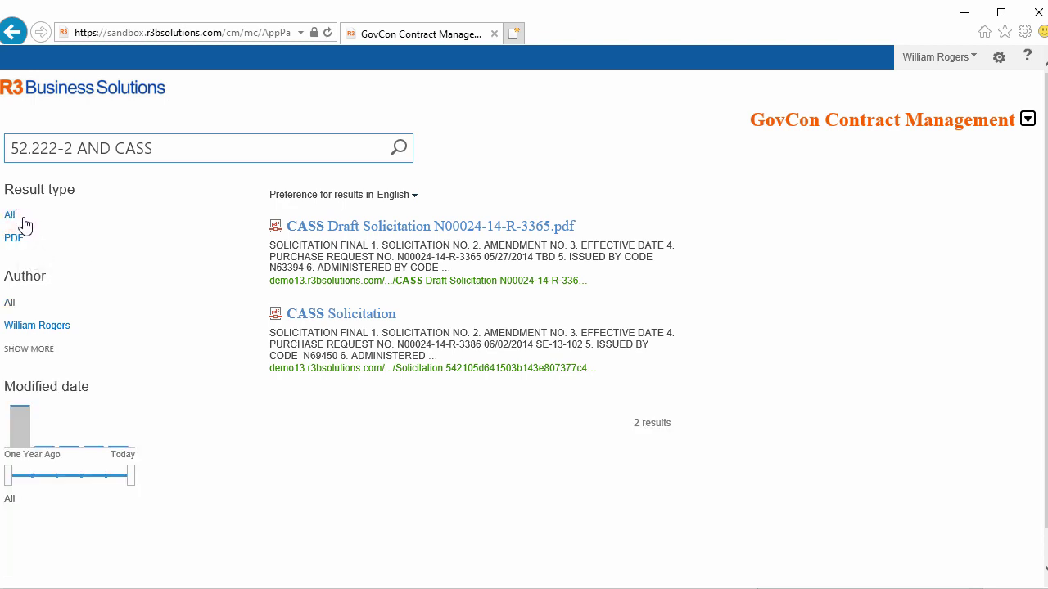
Open the Tabular Reports and search the Total Customer Contract Values view for "army"
click(1028, 120)
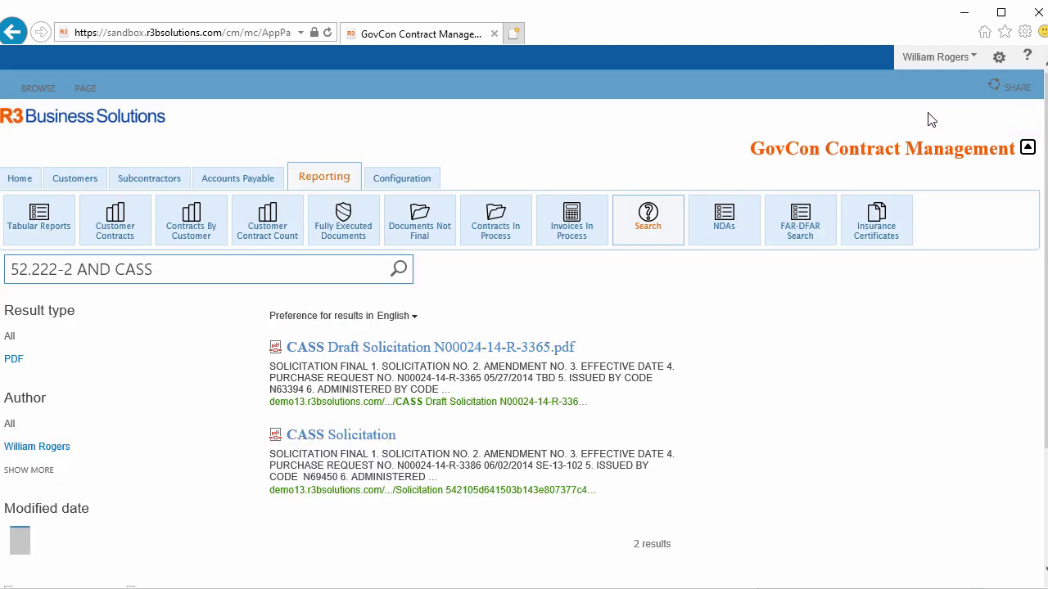
click(47, 224)
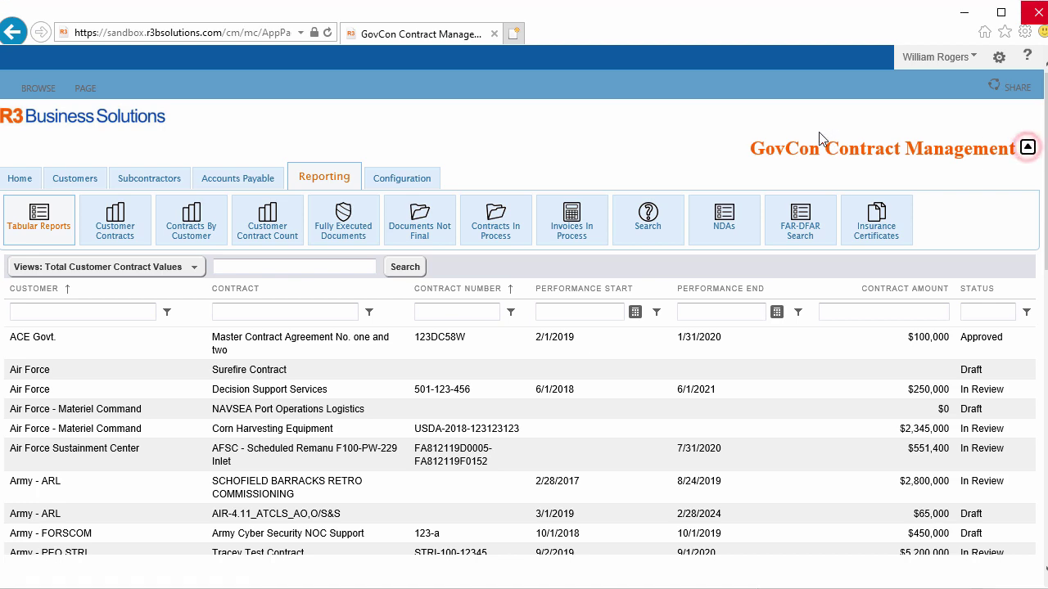
click(1028, 147)
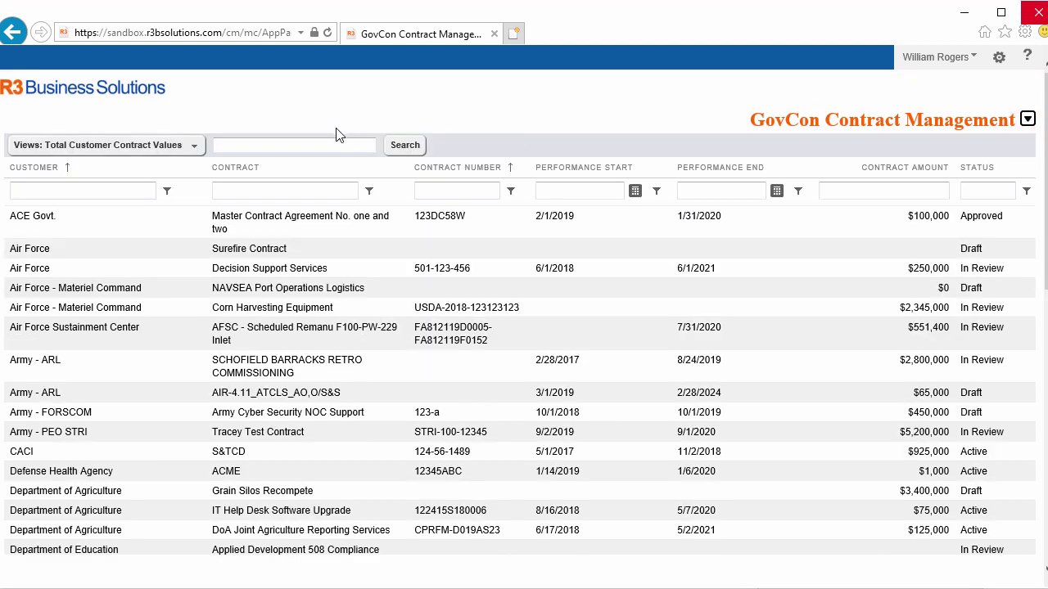
click(298, 143)
text(army)
click(396, 147)
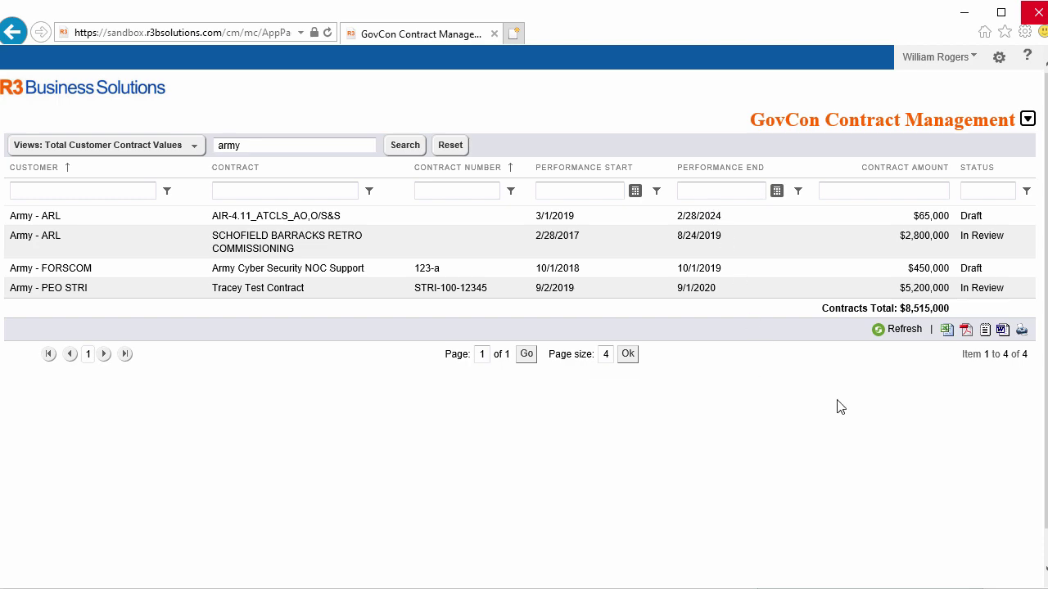
Export the filtered army contracts report to Excel and bring up the list of available report views
click(946, 331)
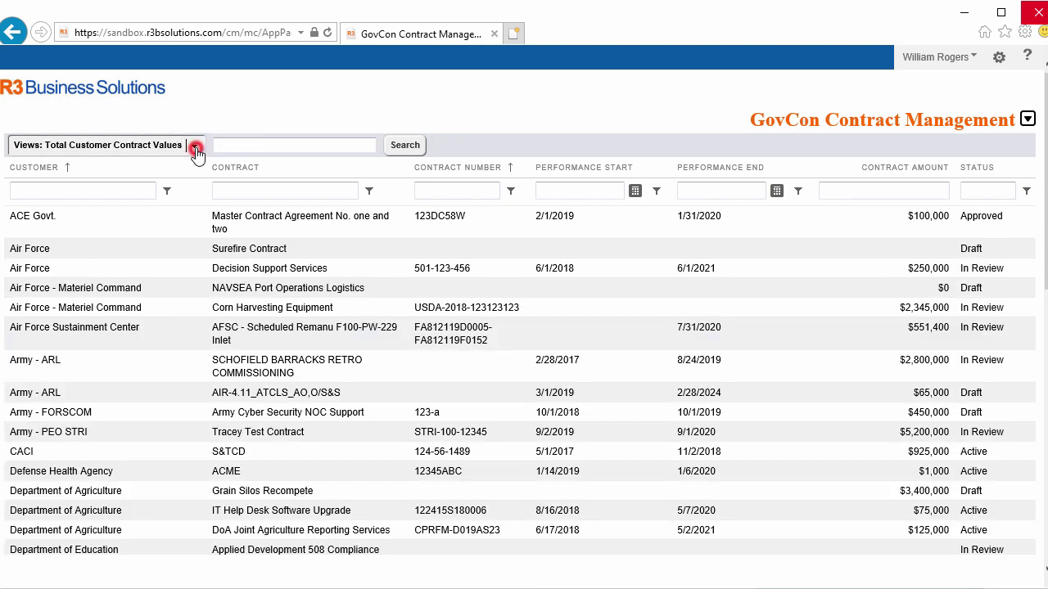
click(195, 147)
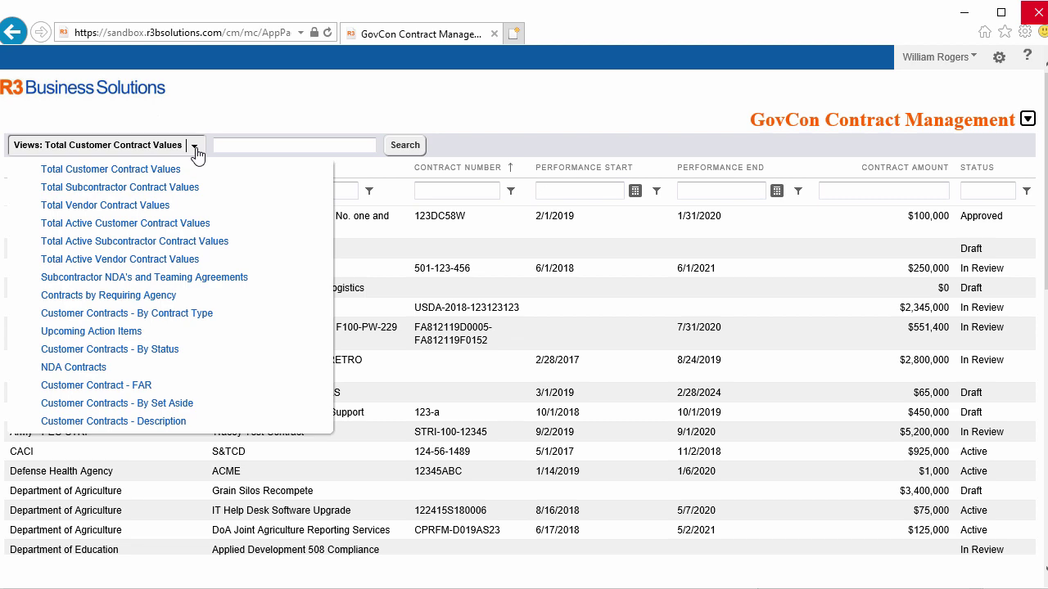
Open the NDAs report, collapse the Draft and Final groups, and show the available actions for Arbola NDA.pdf among the fully executed documents
click(1028, 119)
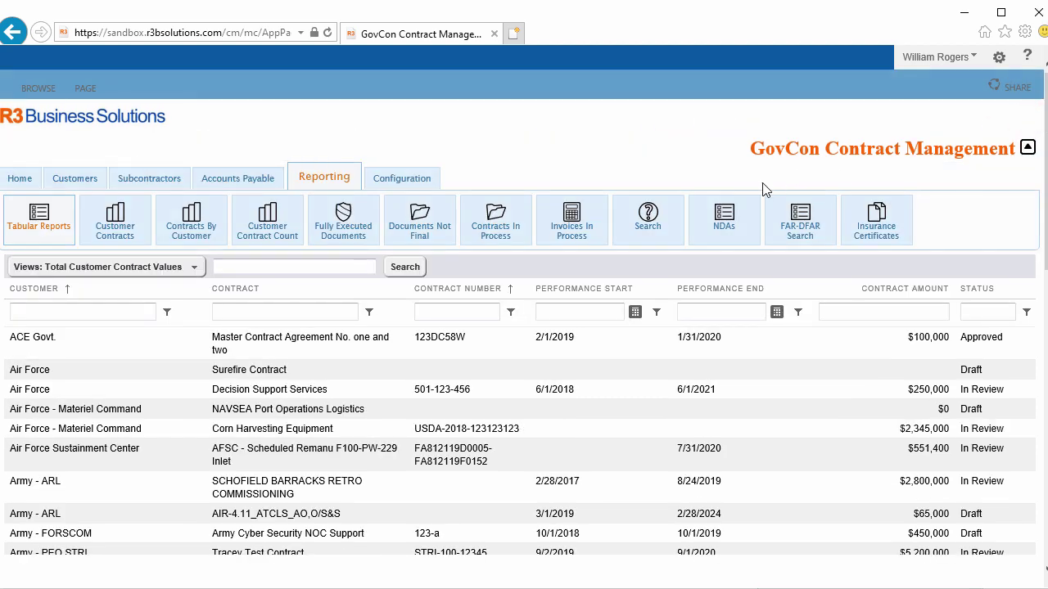
click(724, 227)
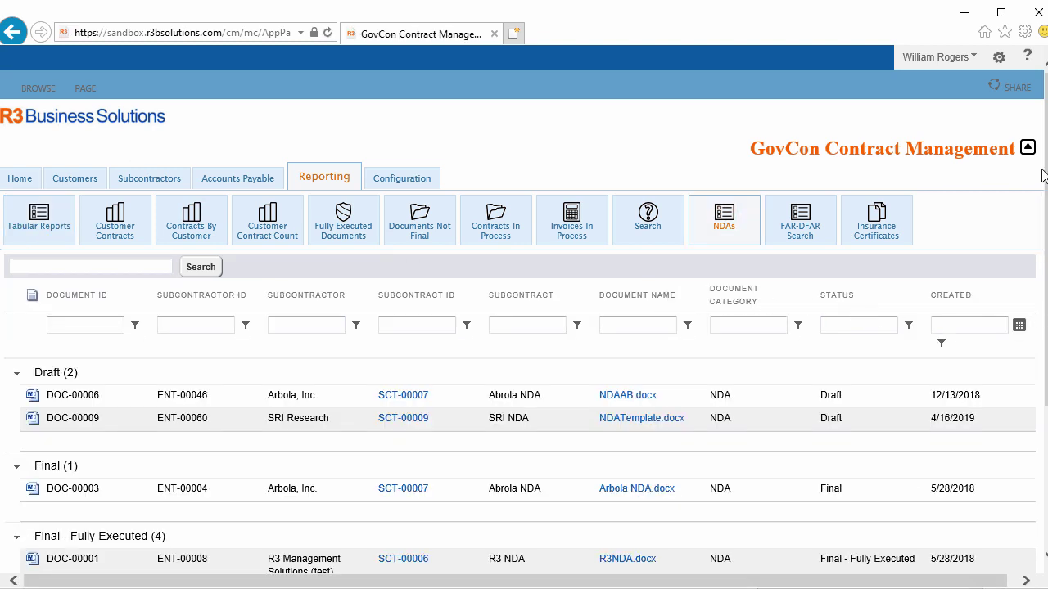
click(16, 407)
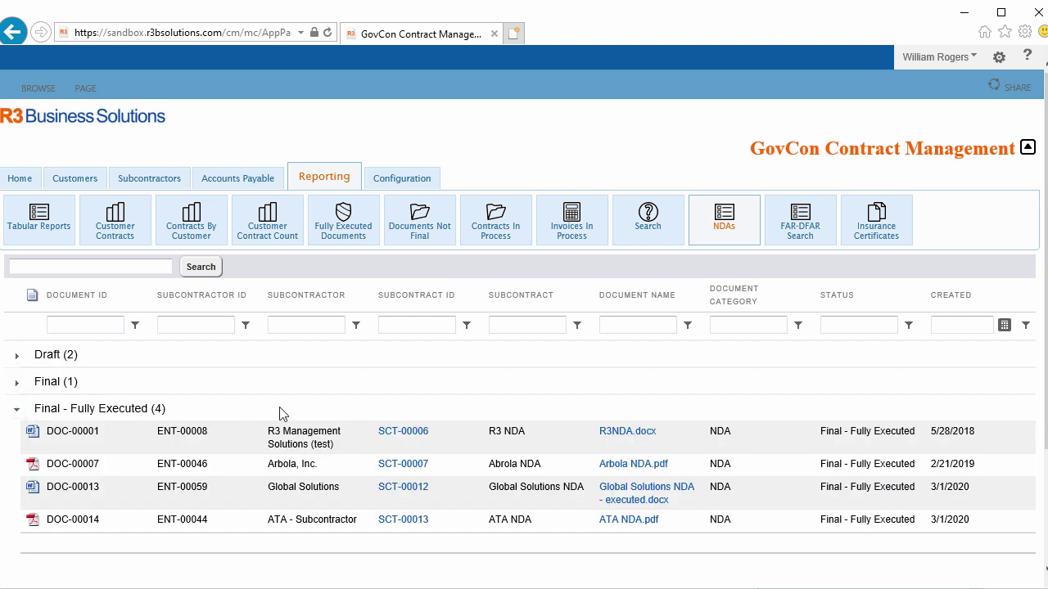
click(449, 472)
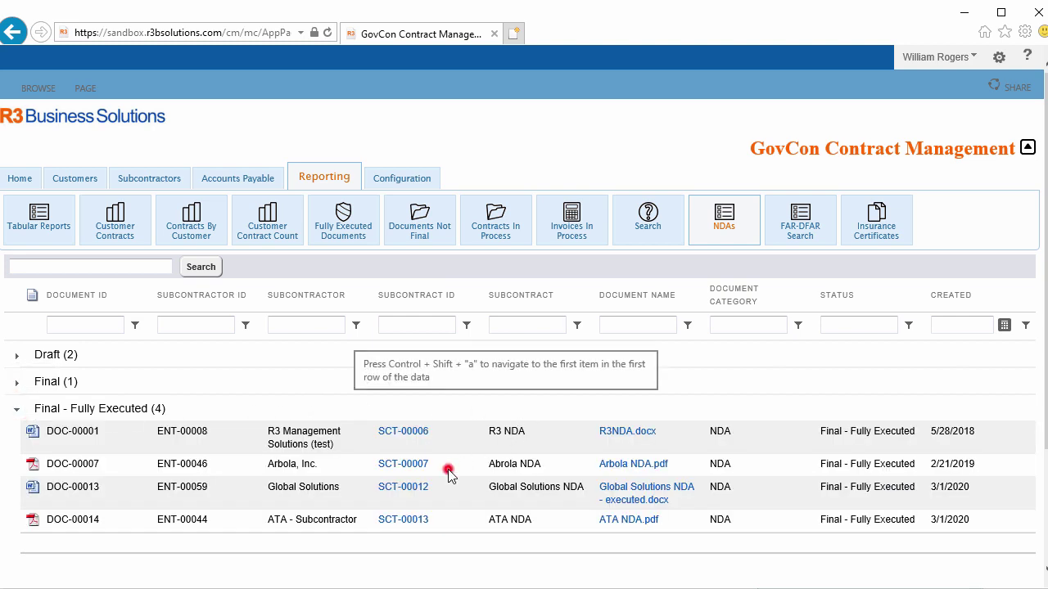
right_click(449, 465)
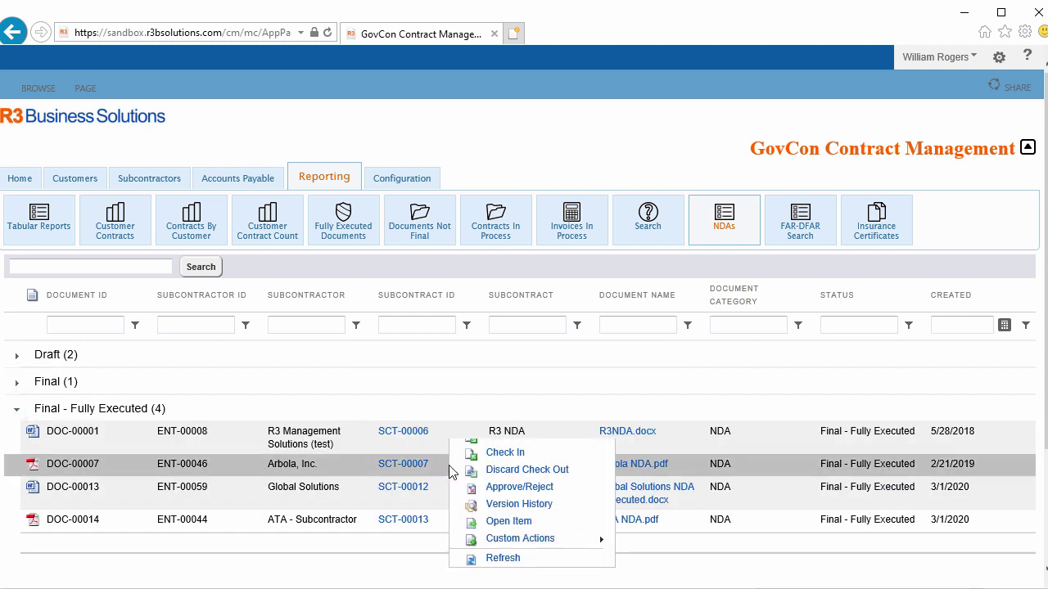